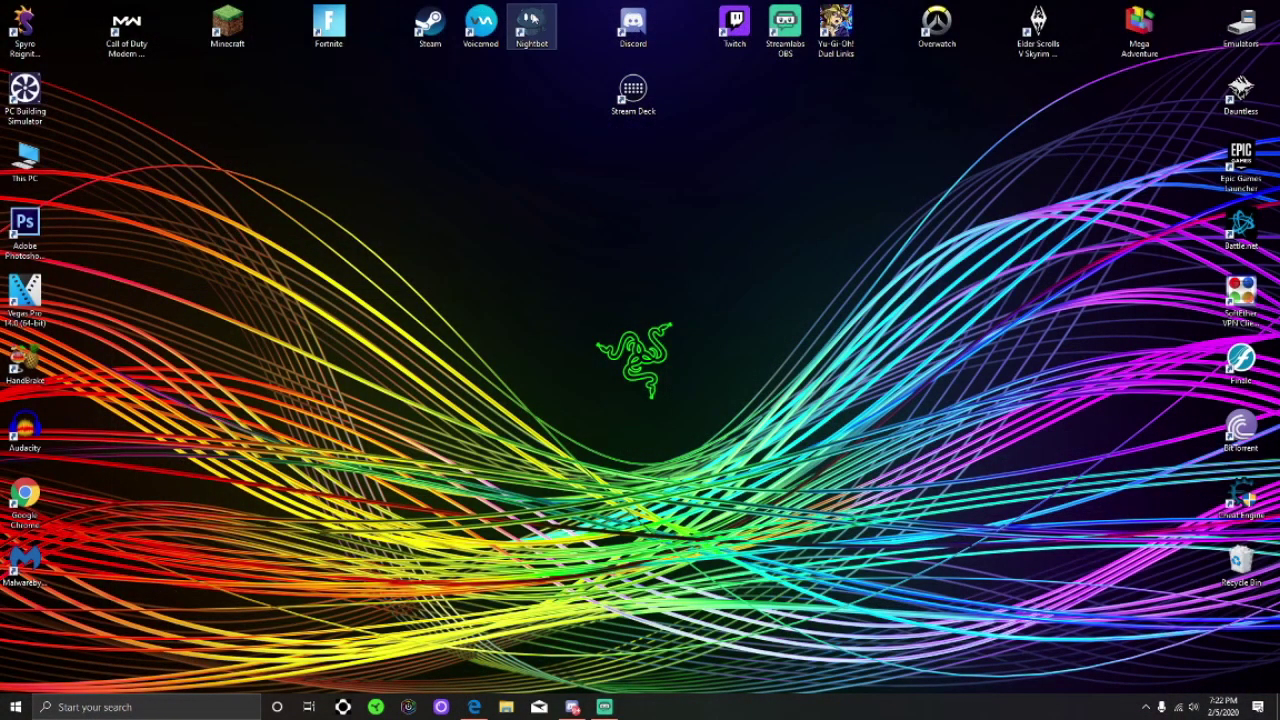
Launch the Nightbot app from its desktop shortcut to reach the Dashboard
double_click(531, 30)
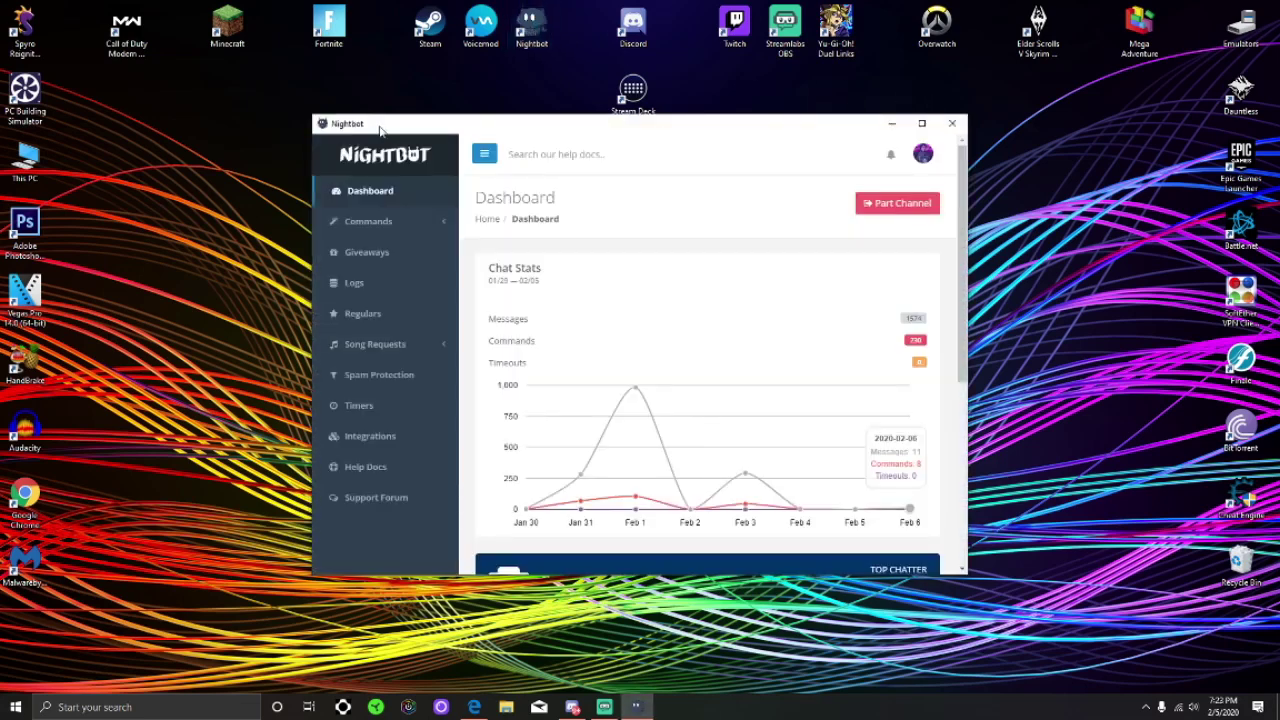
Enable Nightbot song requests from the AutoDJ page under Song Requests
left_click(390, 350)
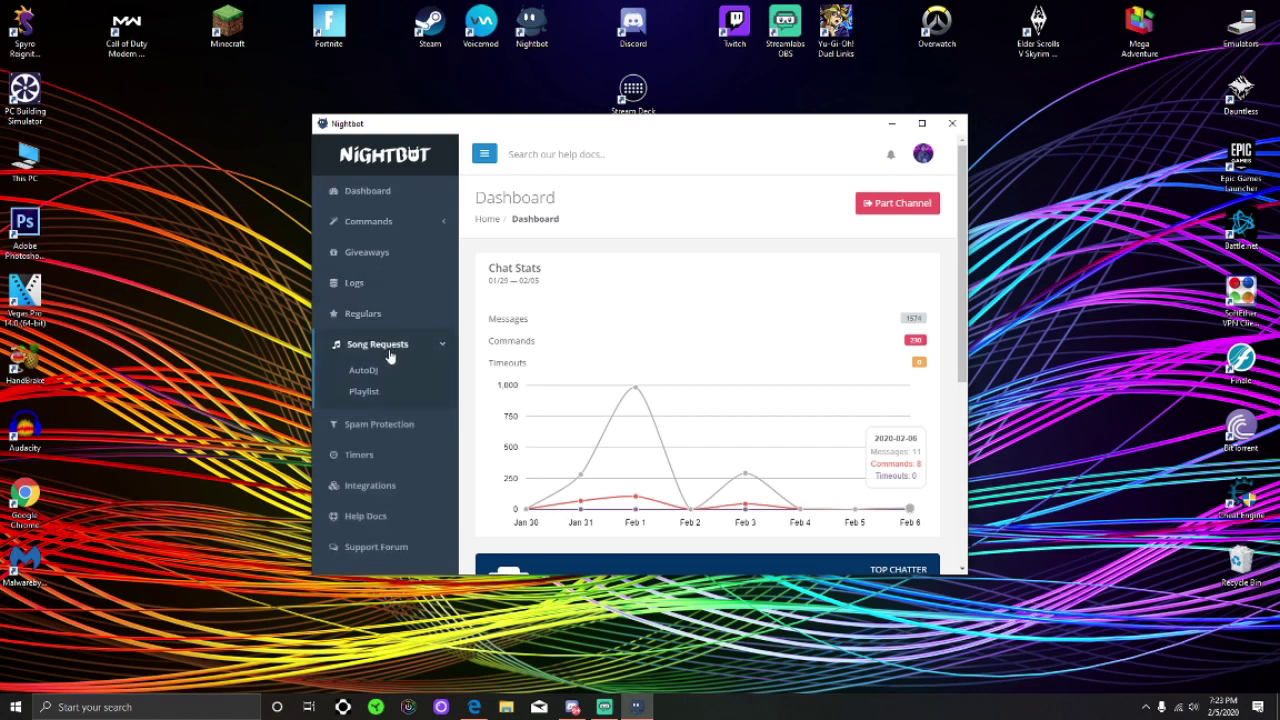
left_click(364, 371)
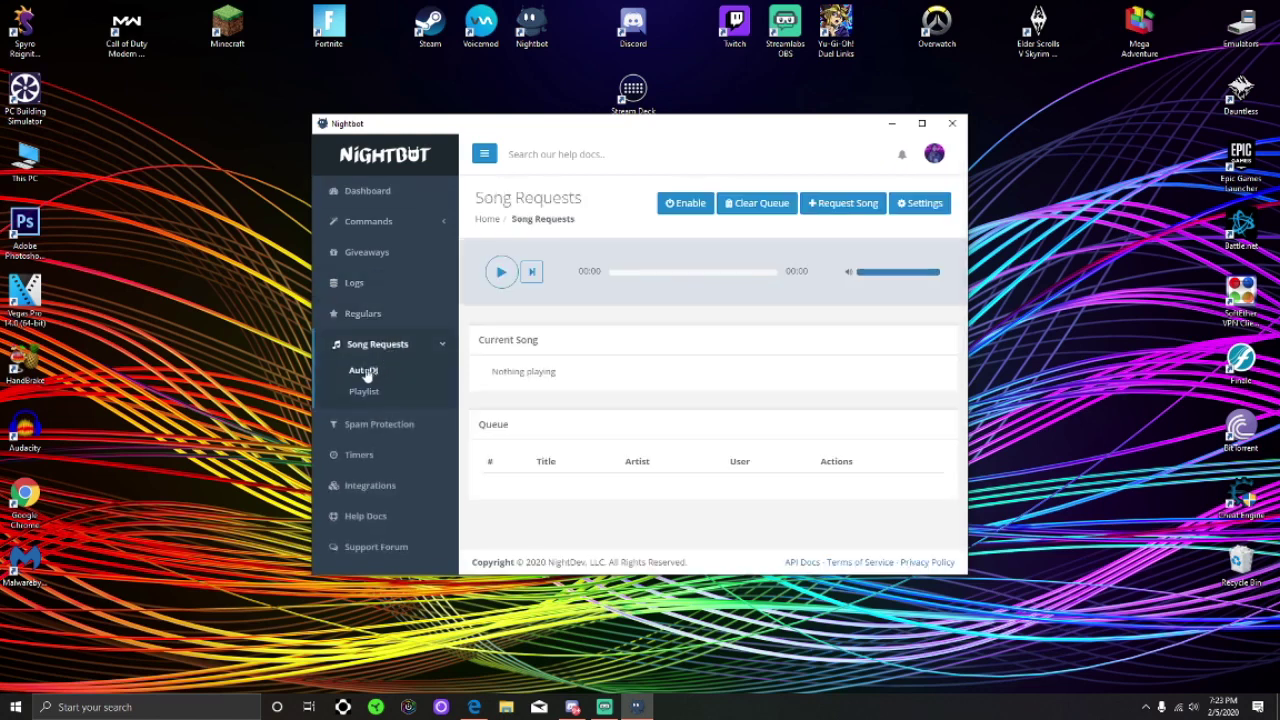
left_click(675, 205)
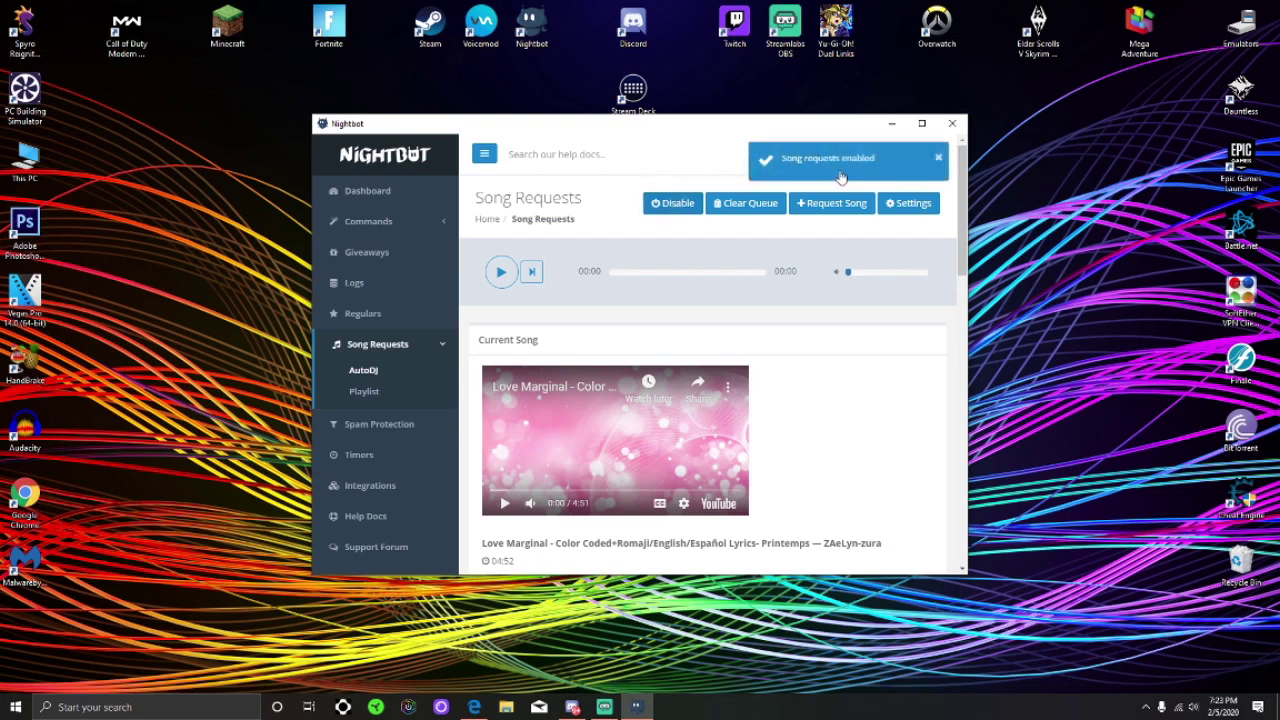
left_click(908, 205)
Keep Channel as the fallback playlist and YouTube as the search provider
scroll(667, 260, "down", 1)
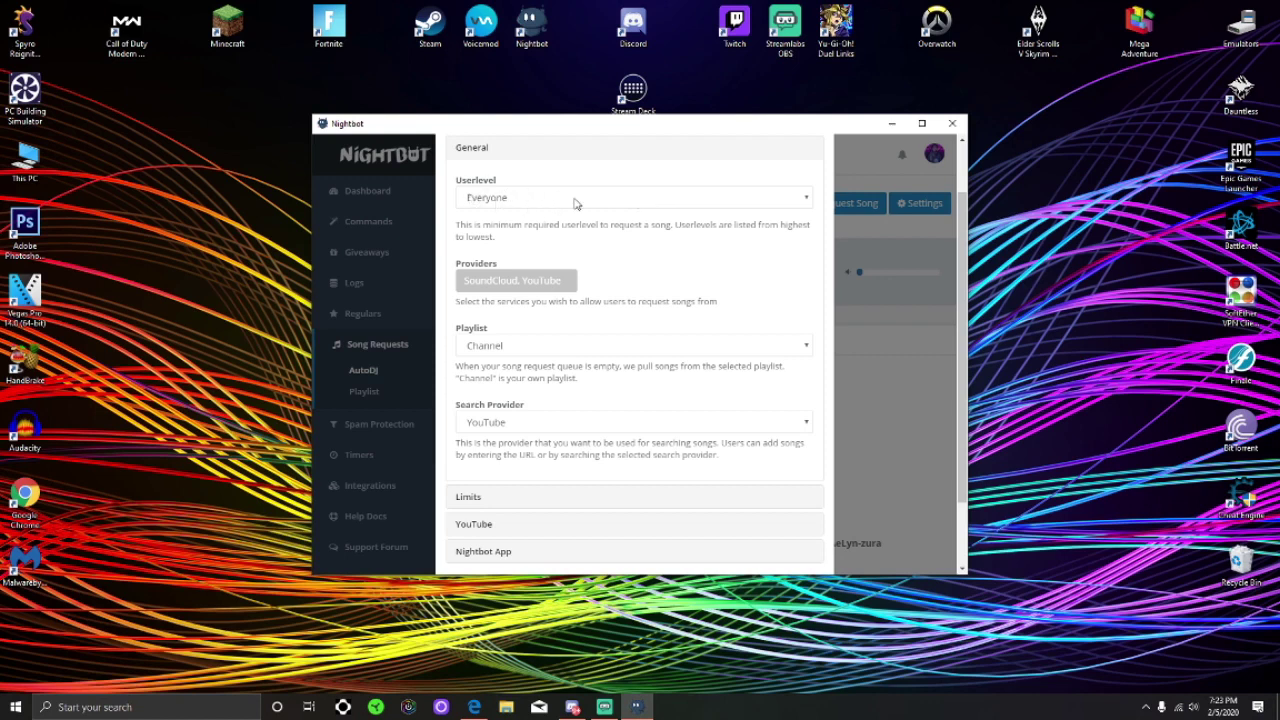
scroll(463, 232, "down", 1)
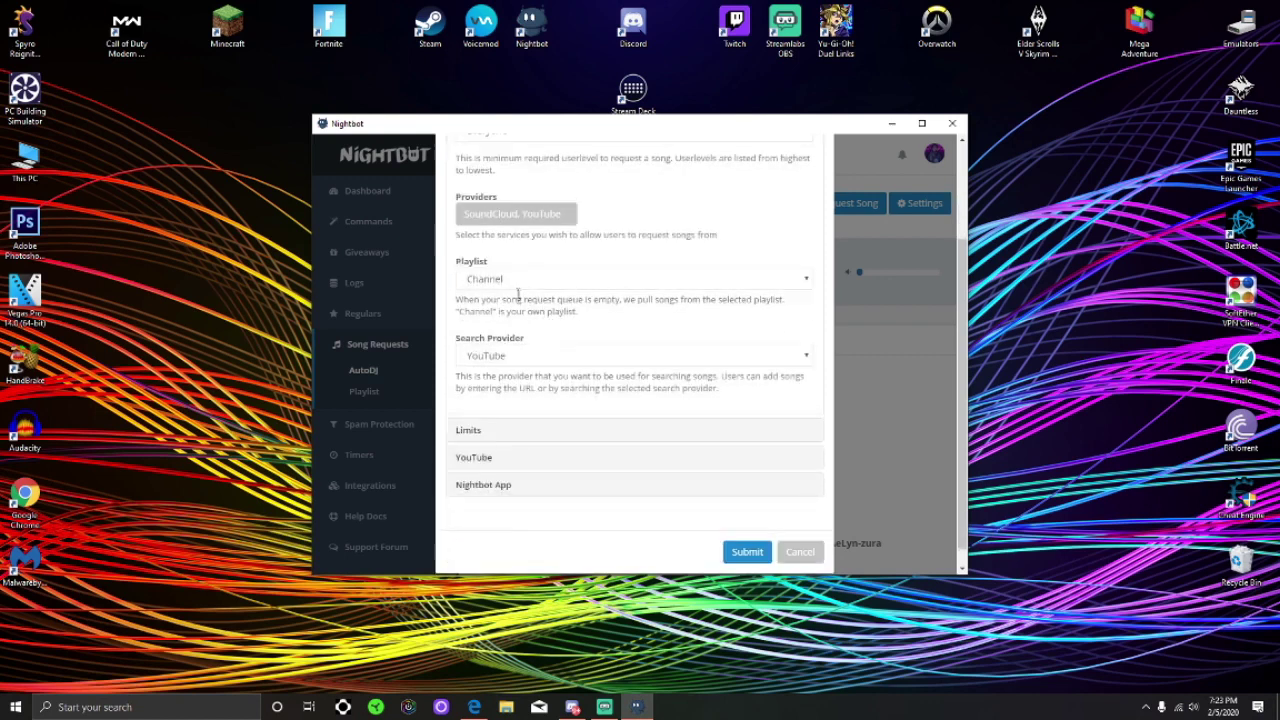
left_click(515, 282)
left_click(494, 299)
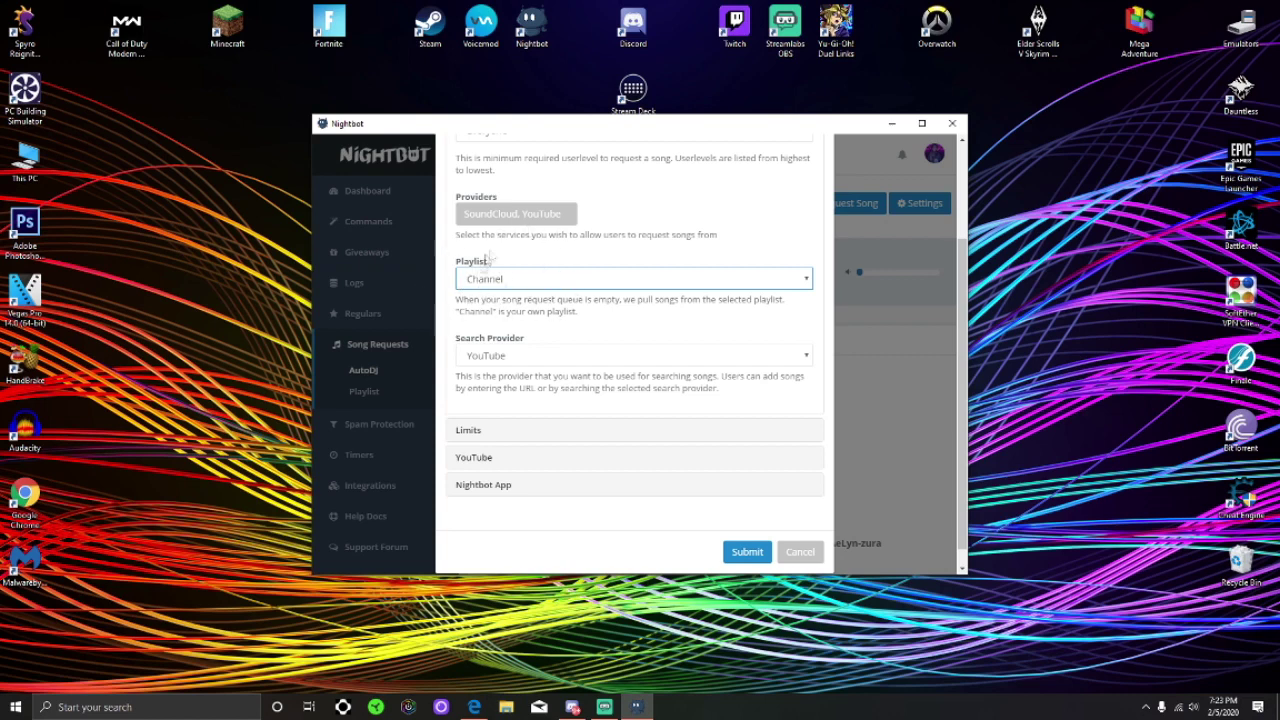
left_click(580, 356)
left_click(531, 385)
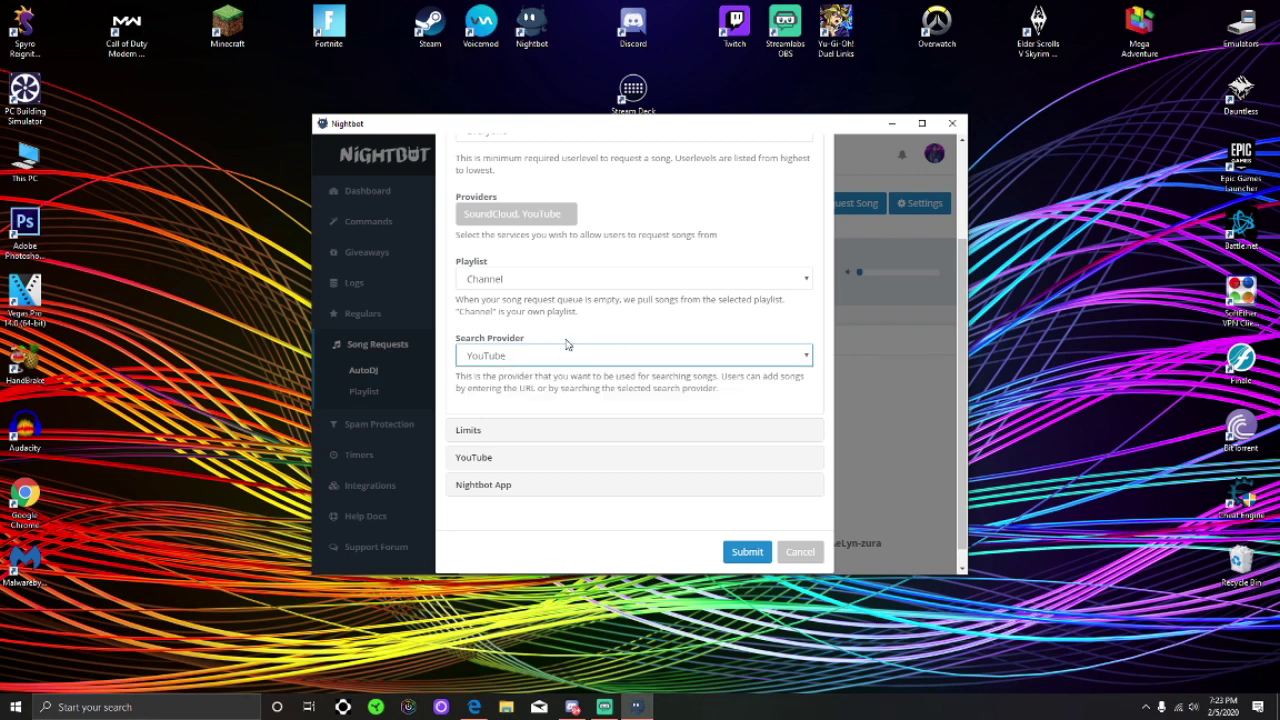
Review the 30-song Limits settings and submit the song request settings
scroll(615, 330, "down", 1)
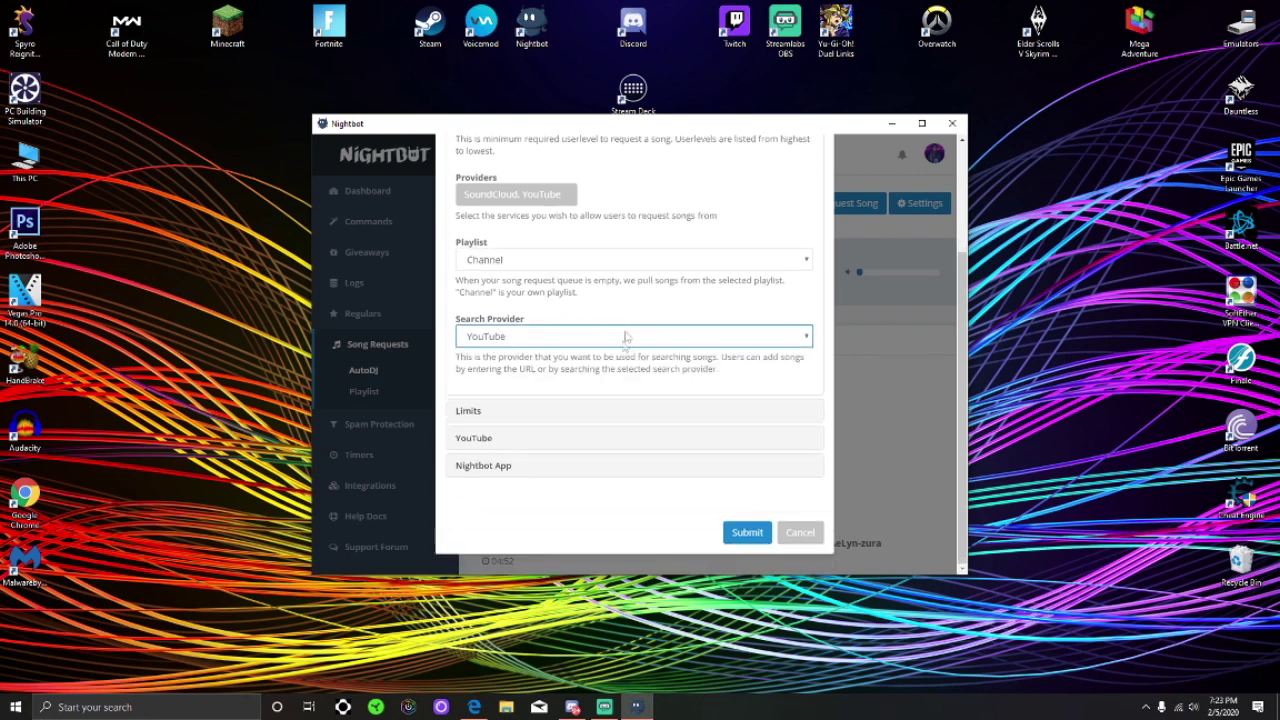
left_click(506, 420)
scroll(600, 250, "down", 3)
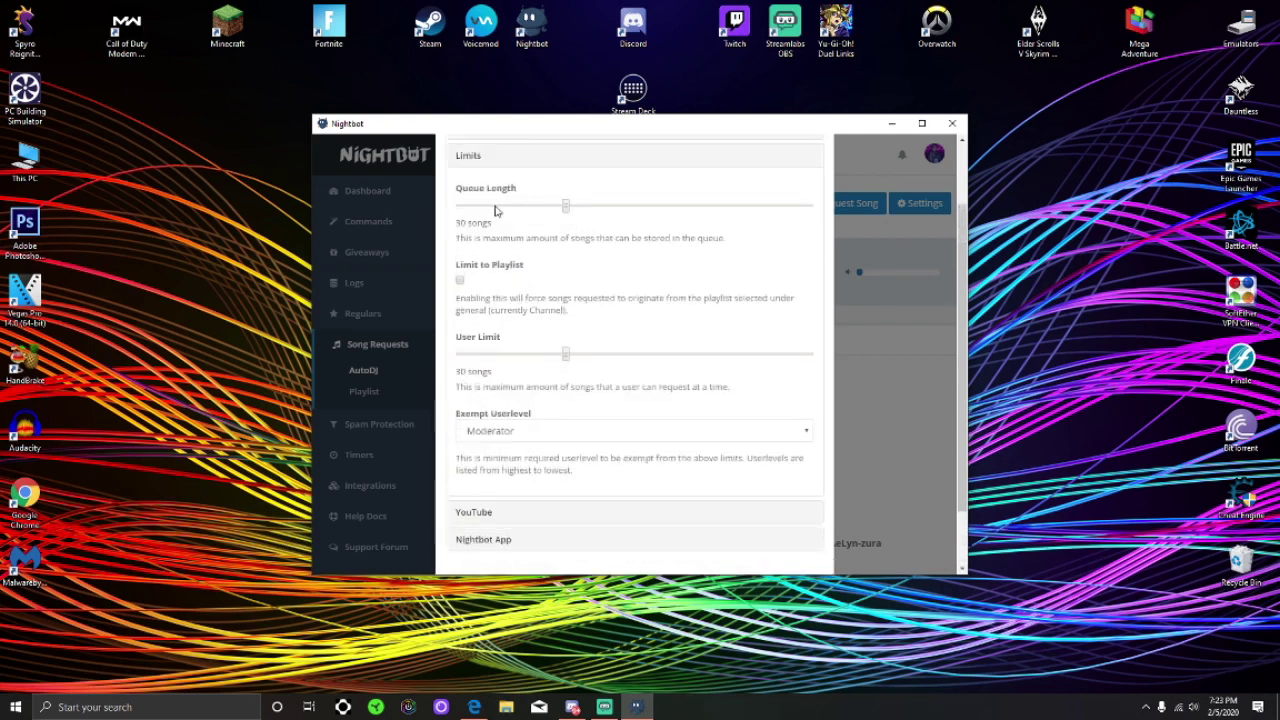
scroll(612, 232, "up", 5)
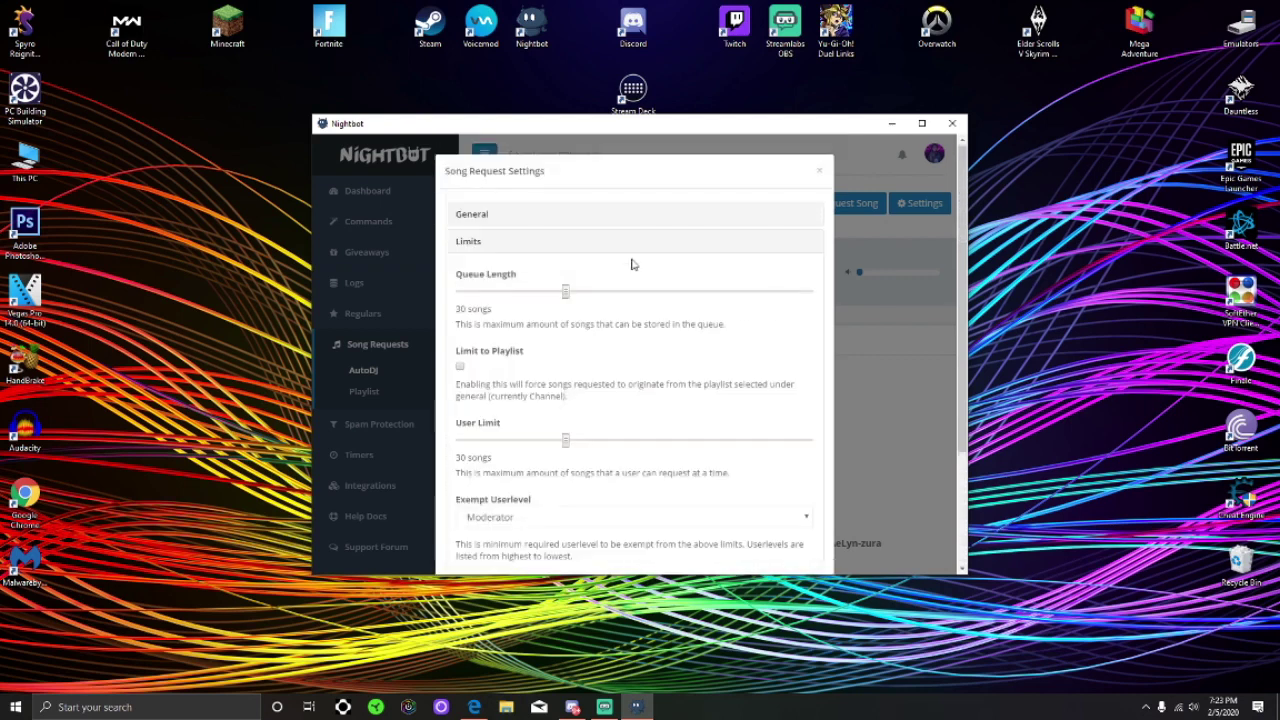
scroll(620, 310, "down", 8)
left_click(746, 534)
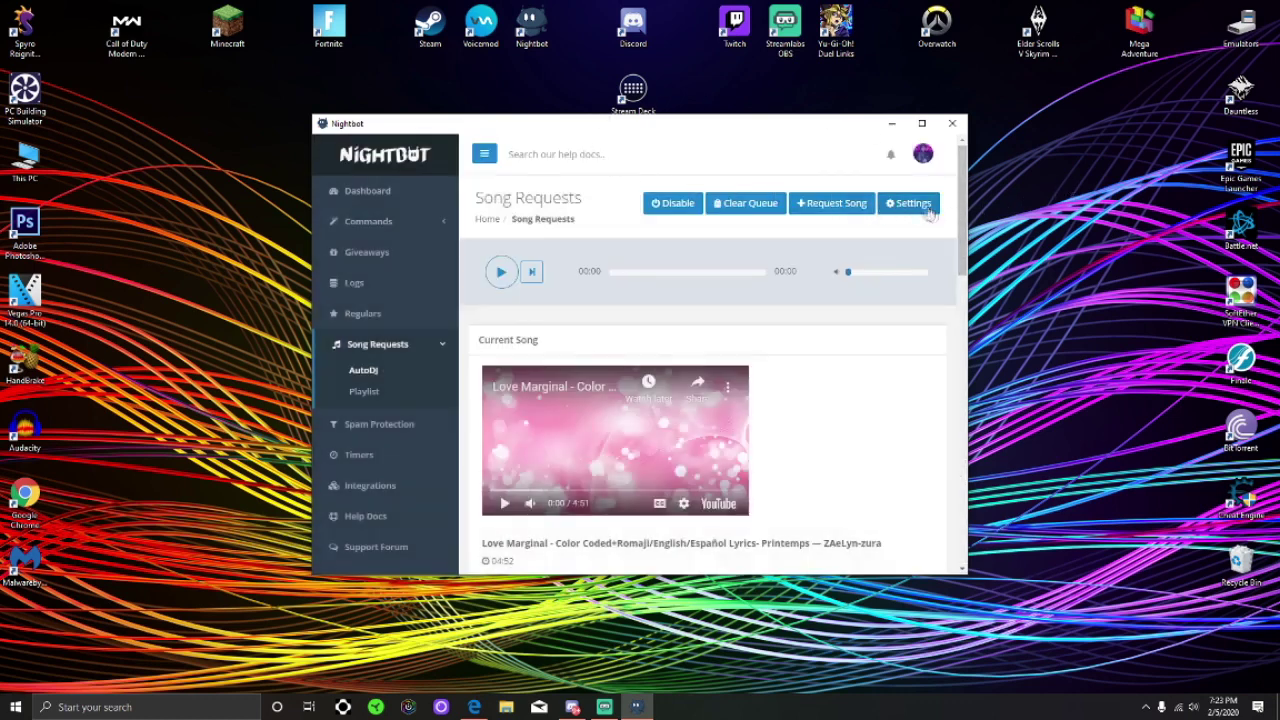
Open the Add Song form on the channel's Playlist page
left_click(364, 392)
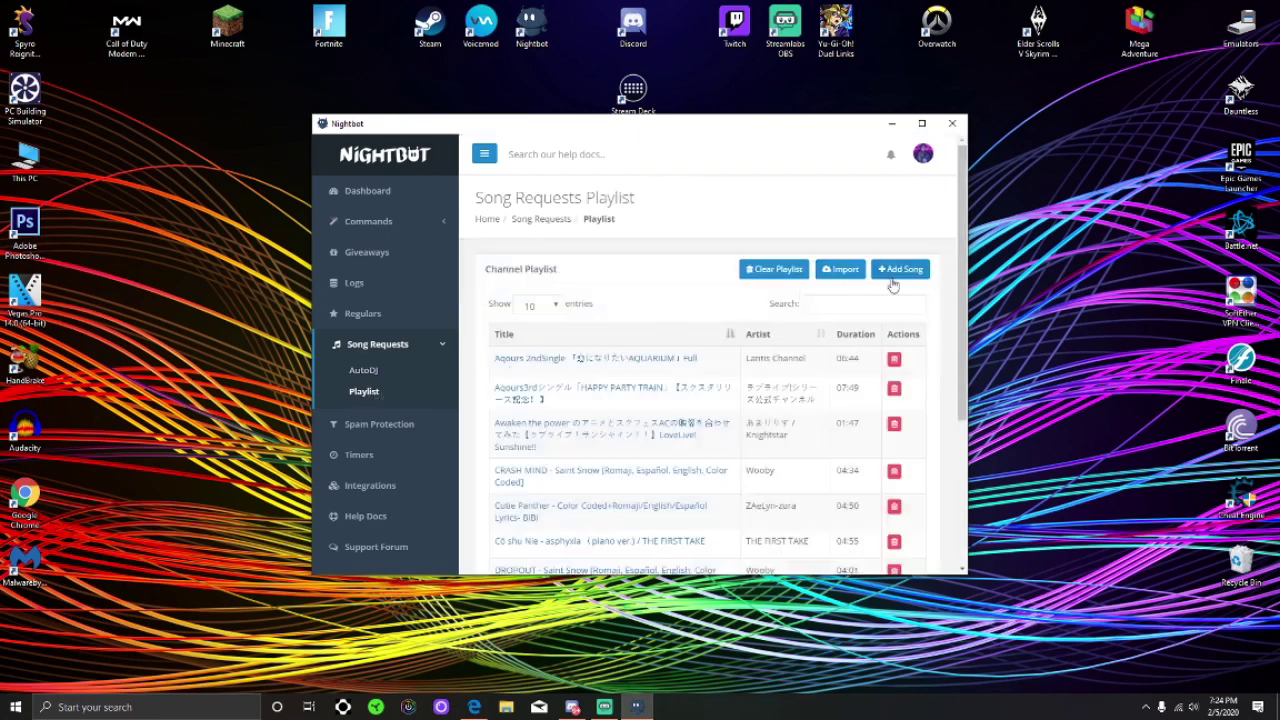
scroll(930, 286, "down", 3)
scroll(930, 286, "up", 3)
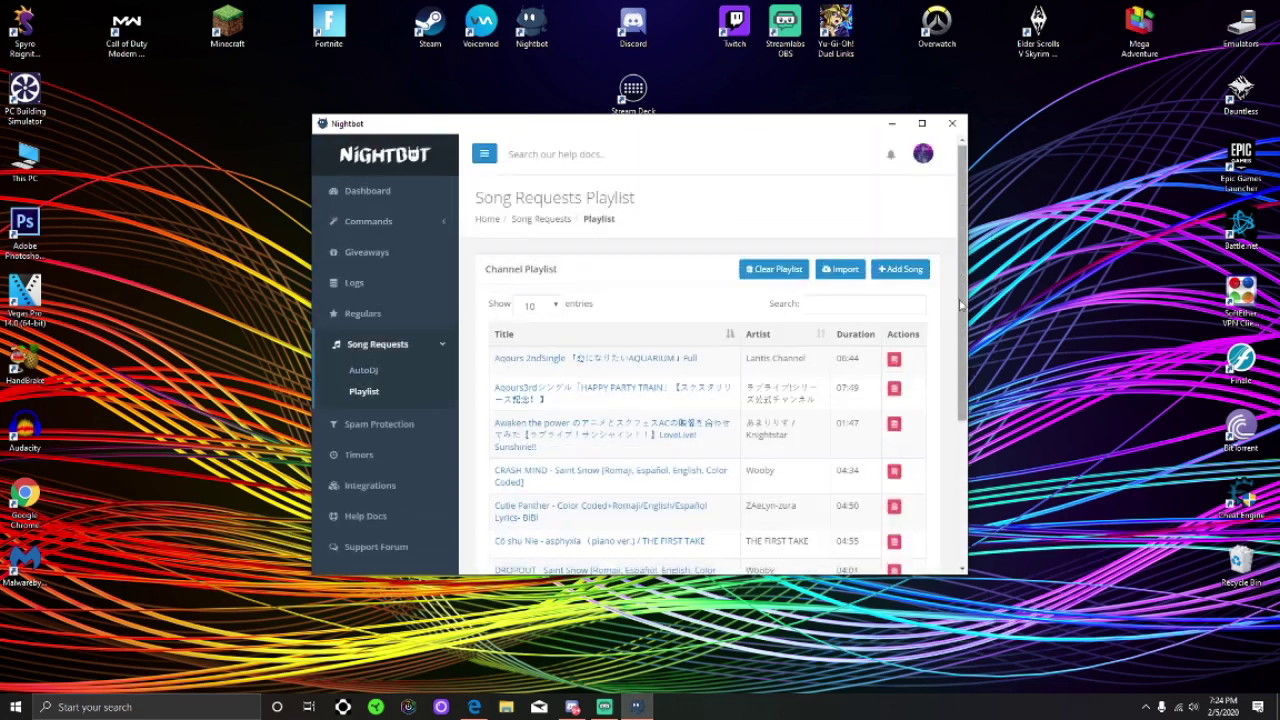
left_click(900, 269)
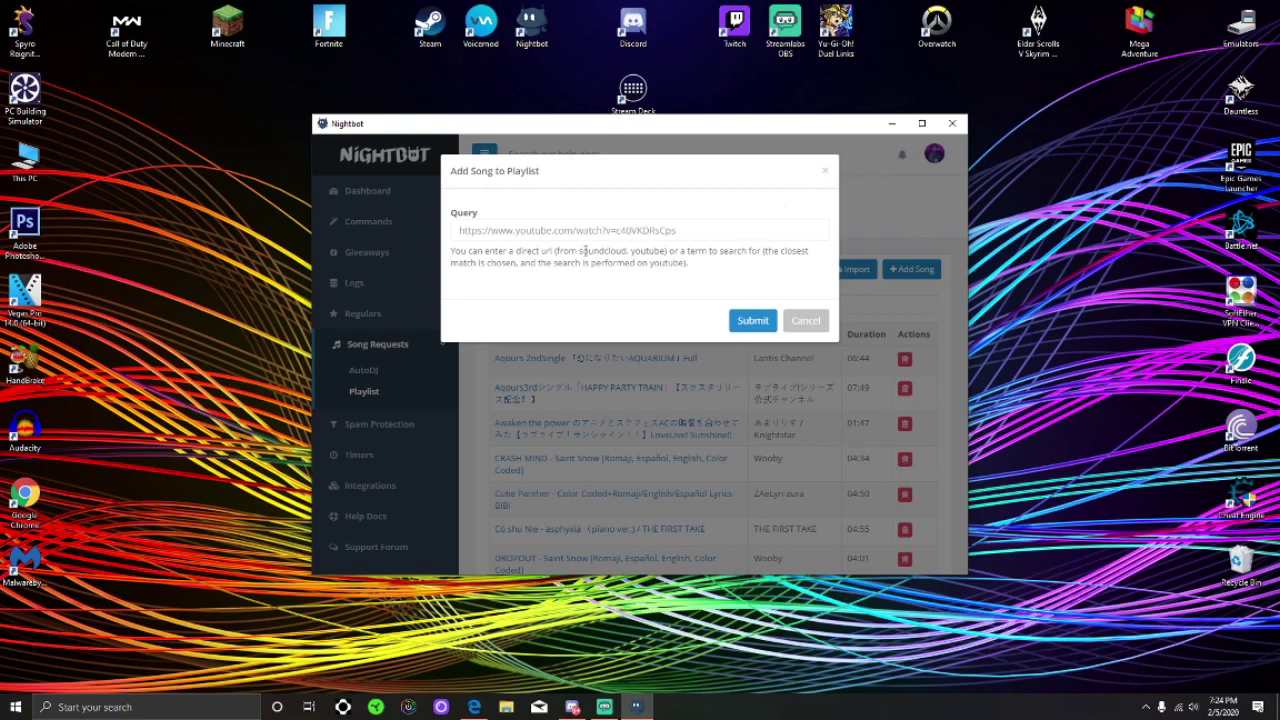
left_click(473, 229)
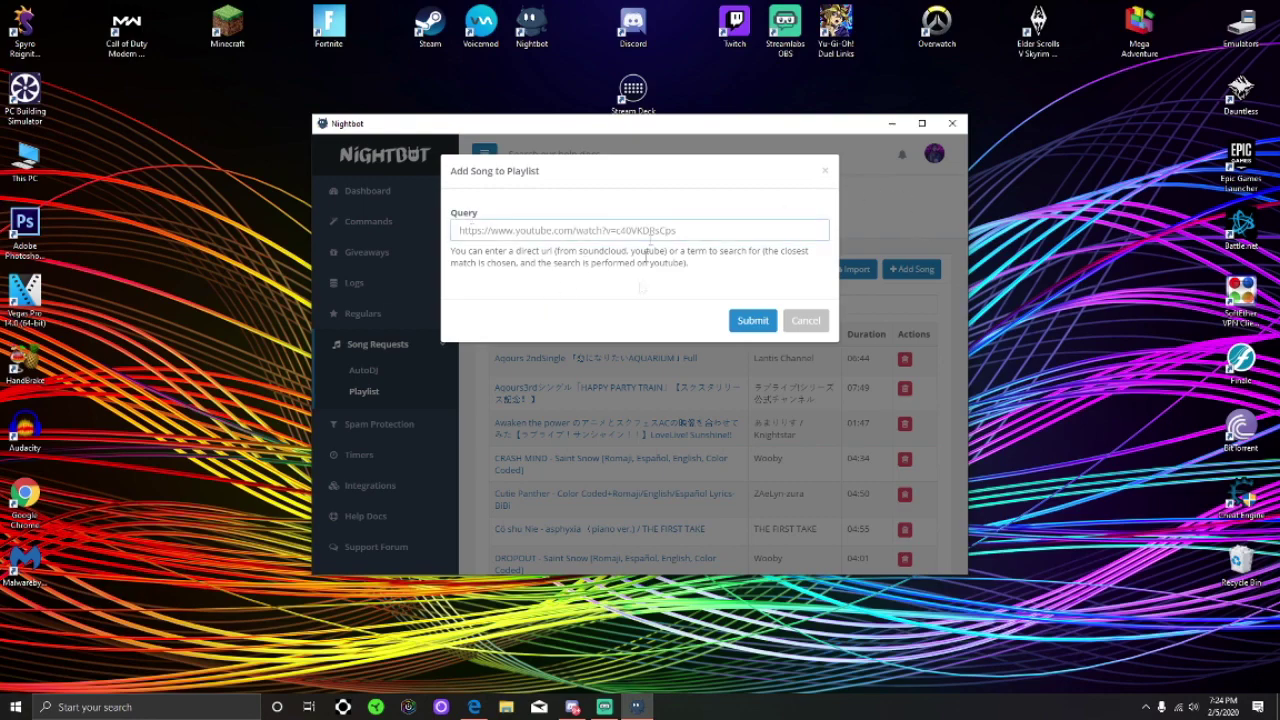
Copy a YouTube song link from Edge, paste it into Query and submit it
left_click(474, 707)
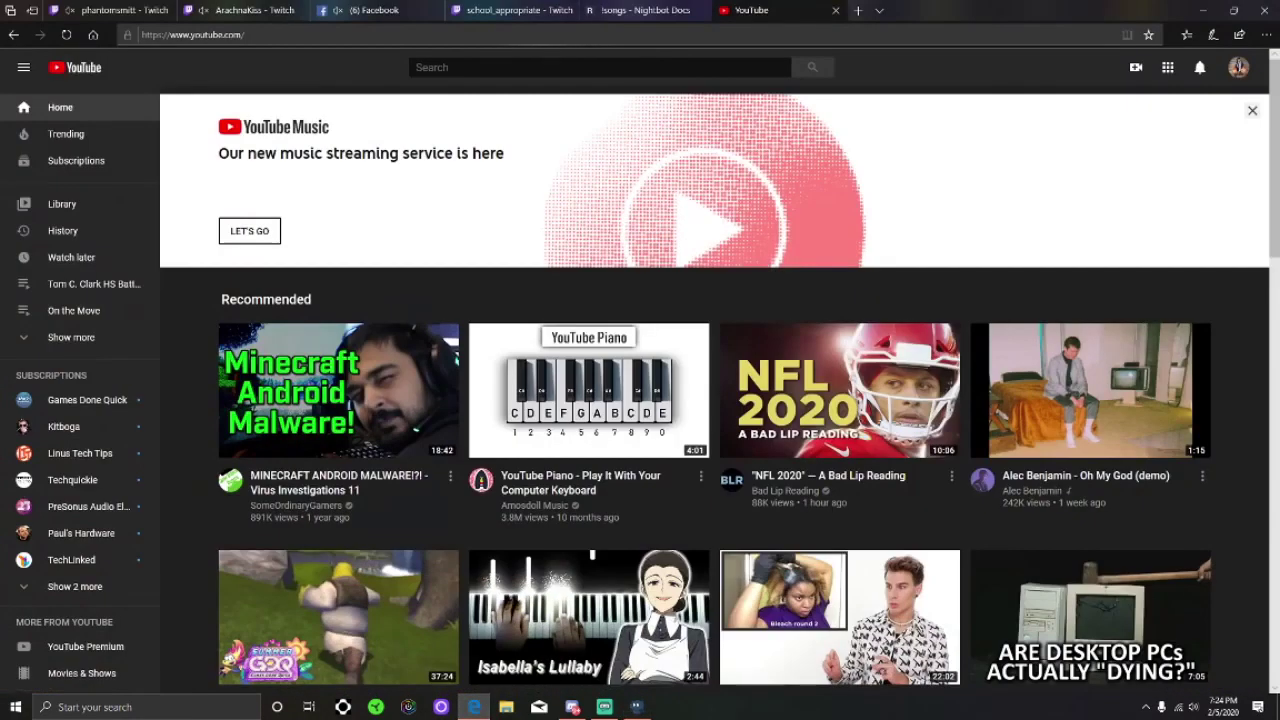
left_click(1090, 390)
key("ctrl+w")
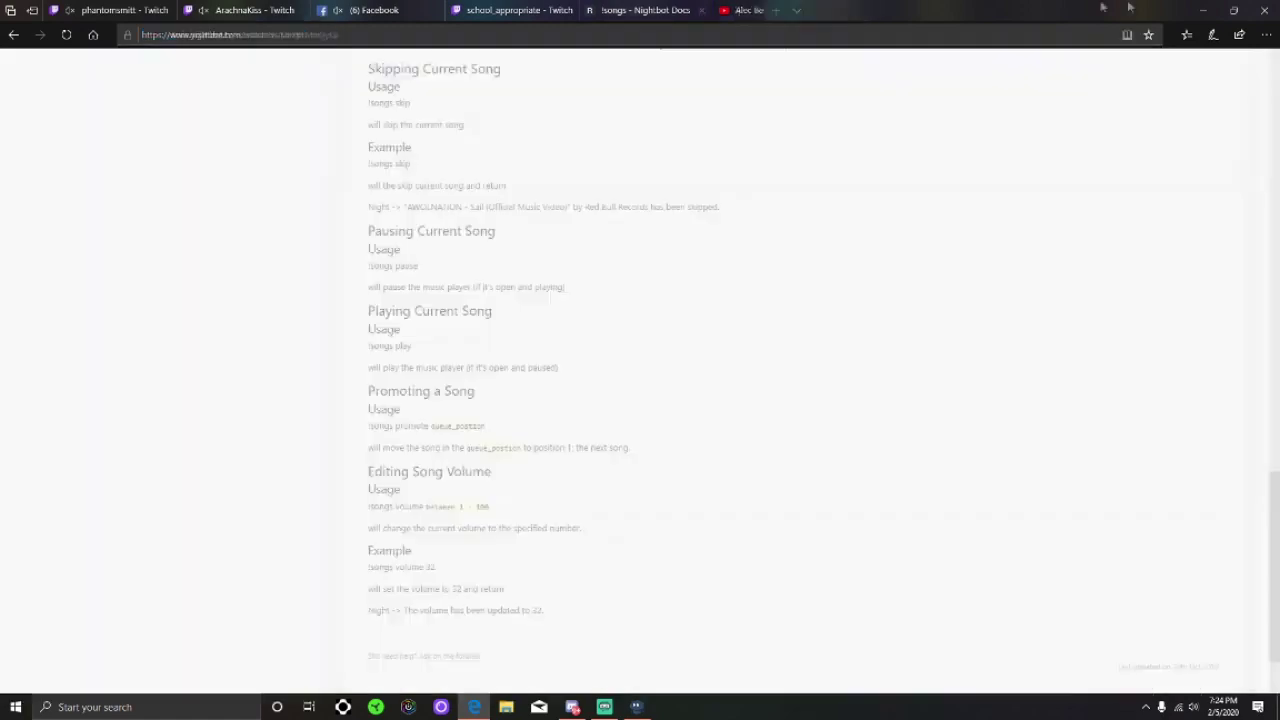
left_click(1201, 9)
left_click(591, 226)
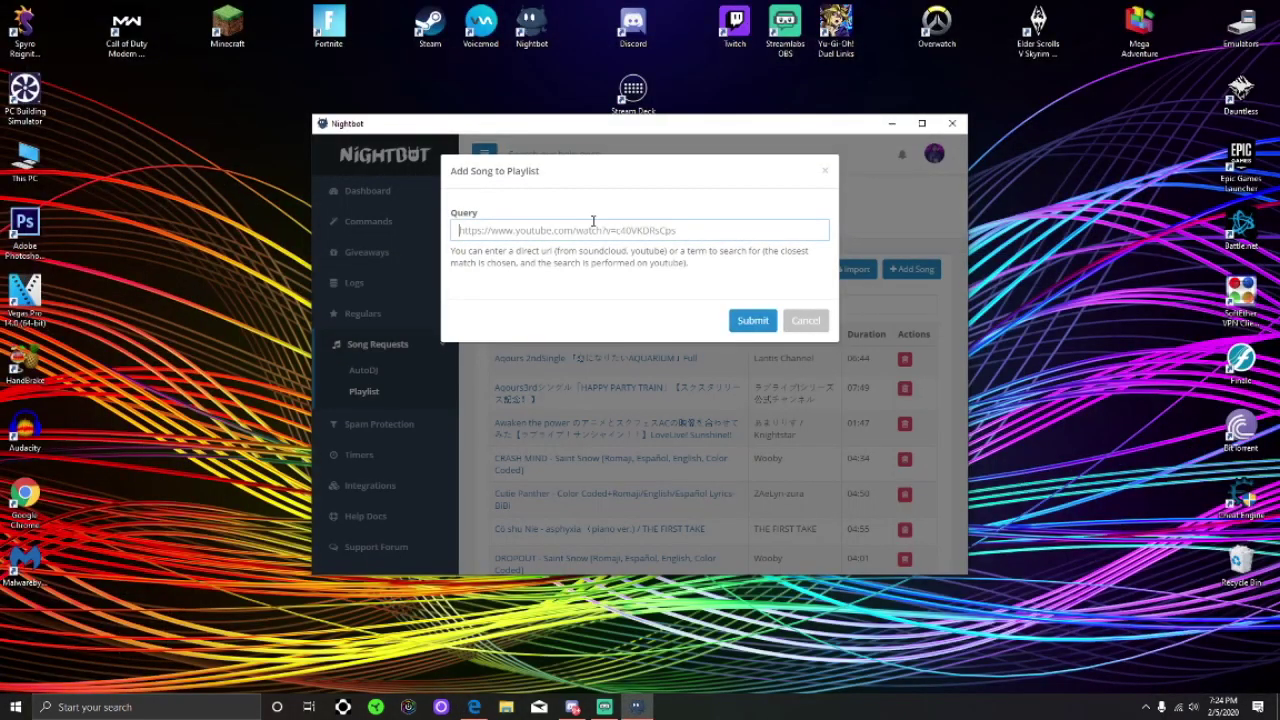
key("ctrl+v")
left_click(750, 320)
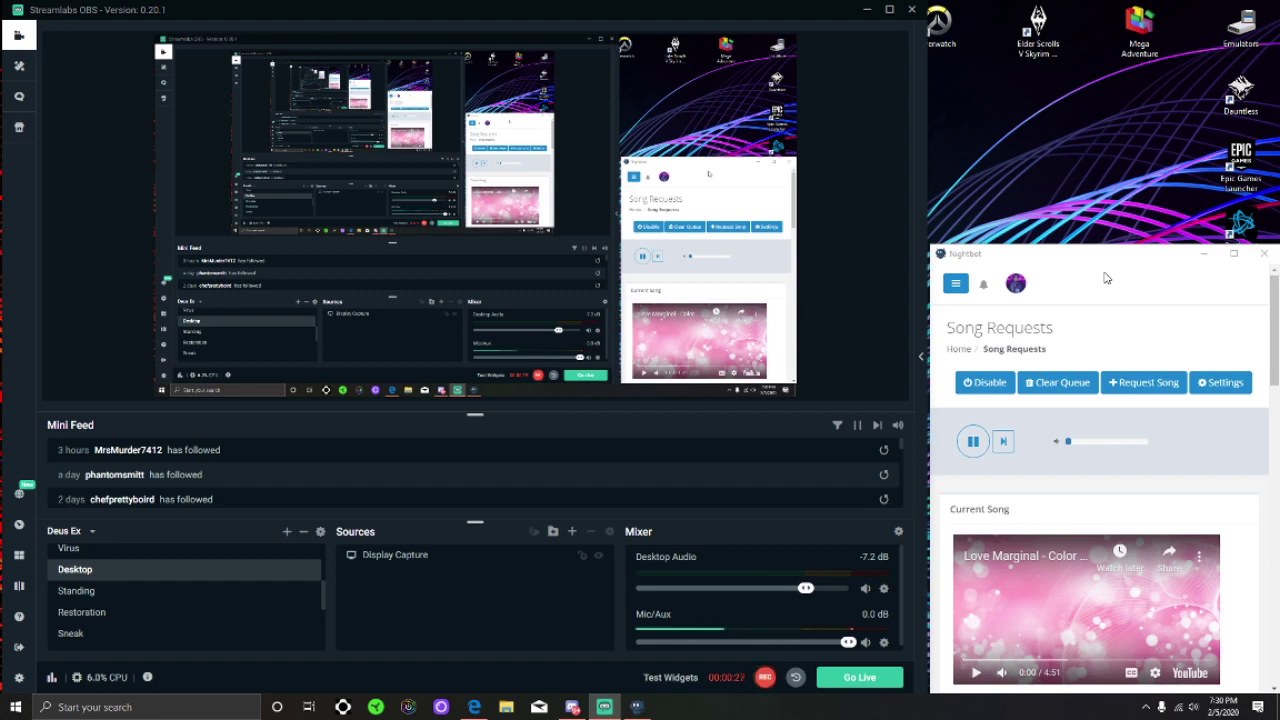
Bring the Nightbot player window forward beside Streamlabs OBS and begin adding a scene source
left_click(1105, 278)
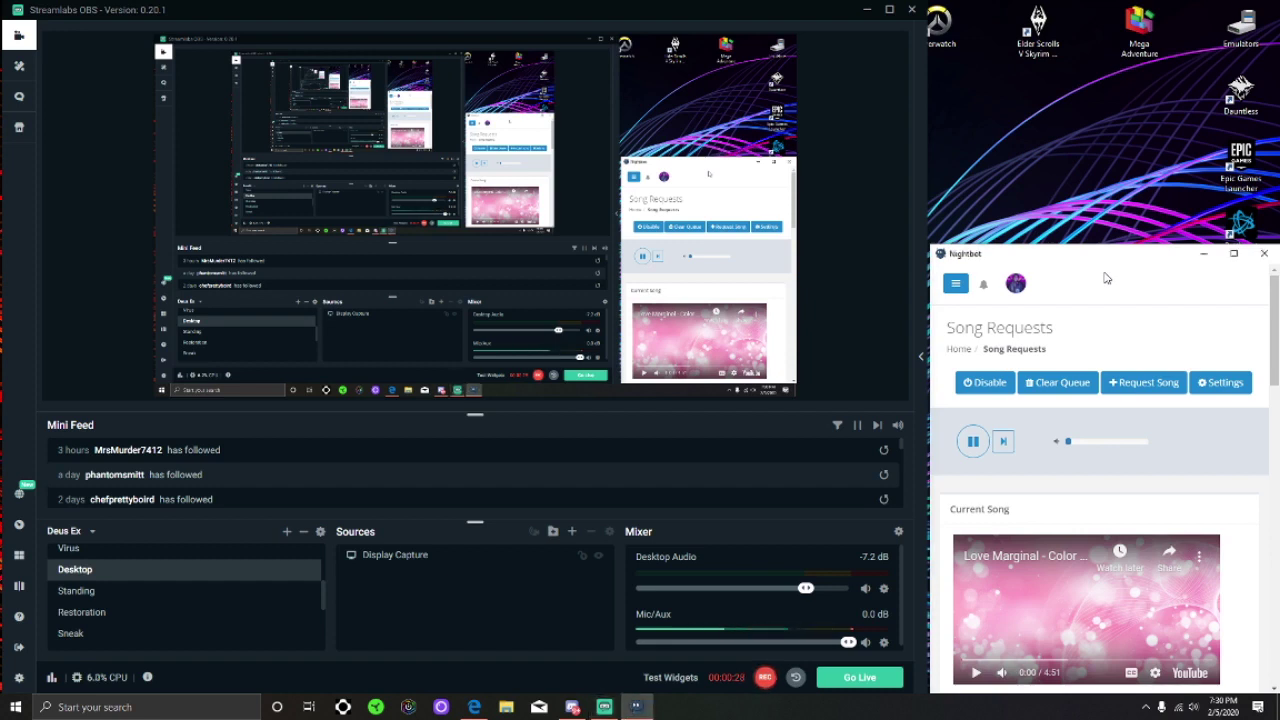
left_click(572, 533)
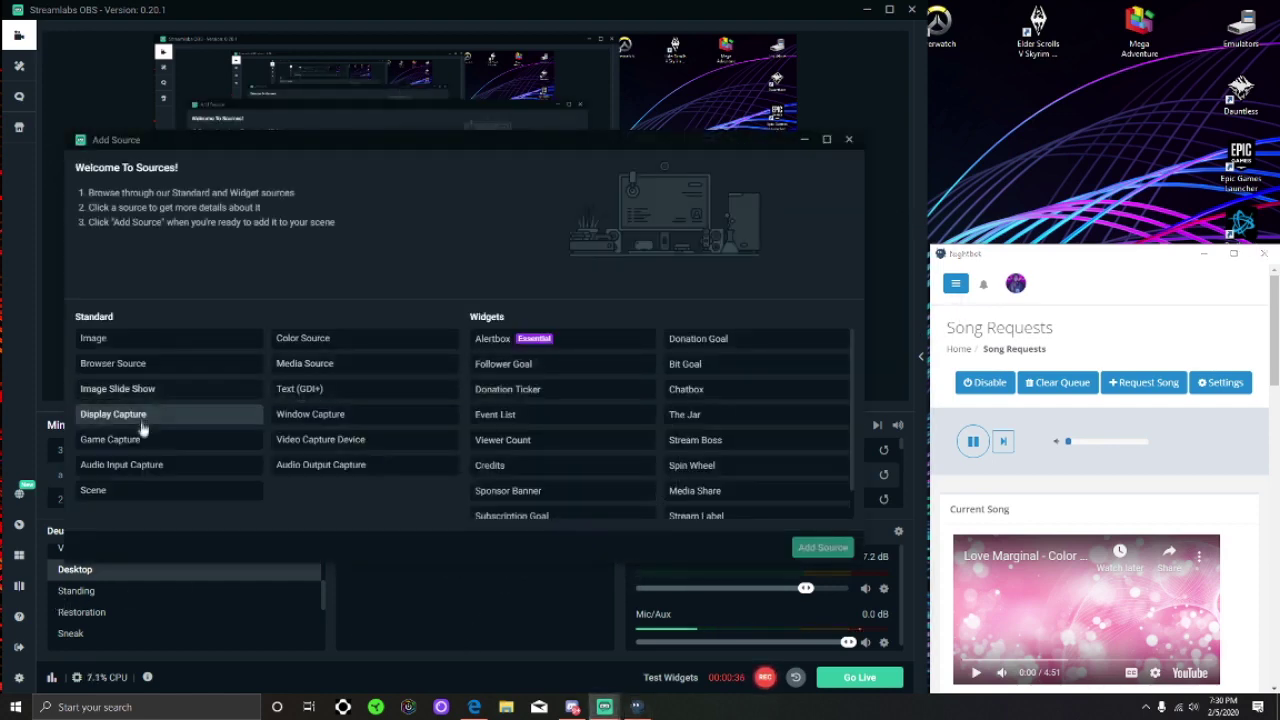
Add a new Window Capture source for the Nightbot window, requiring the window title to match
left_click(345, 415)
left_click(820, 547)
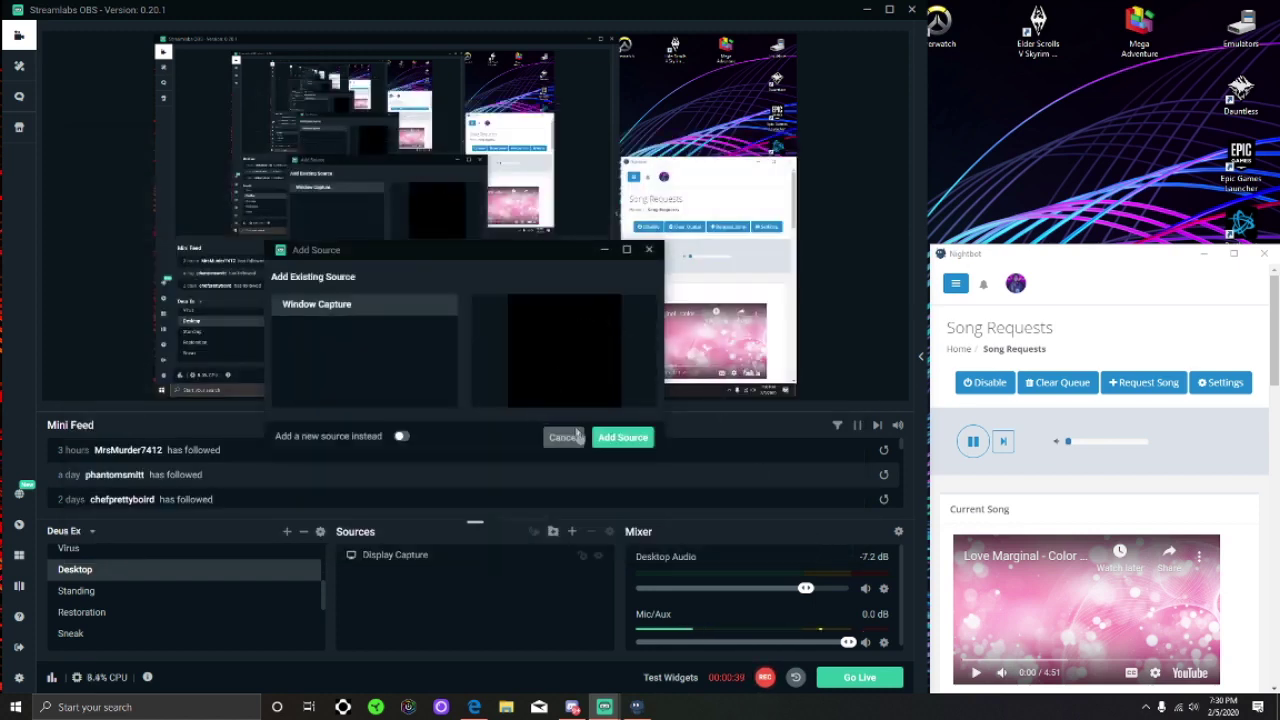
left_click(403, 440)
left_click(622, 437)
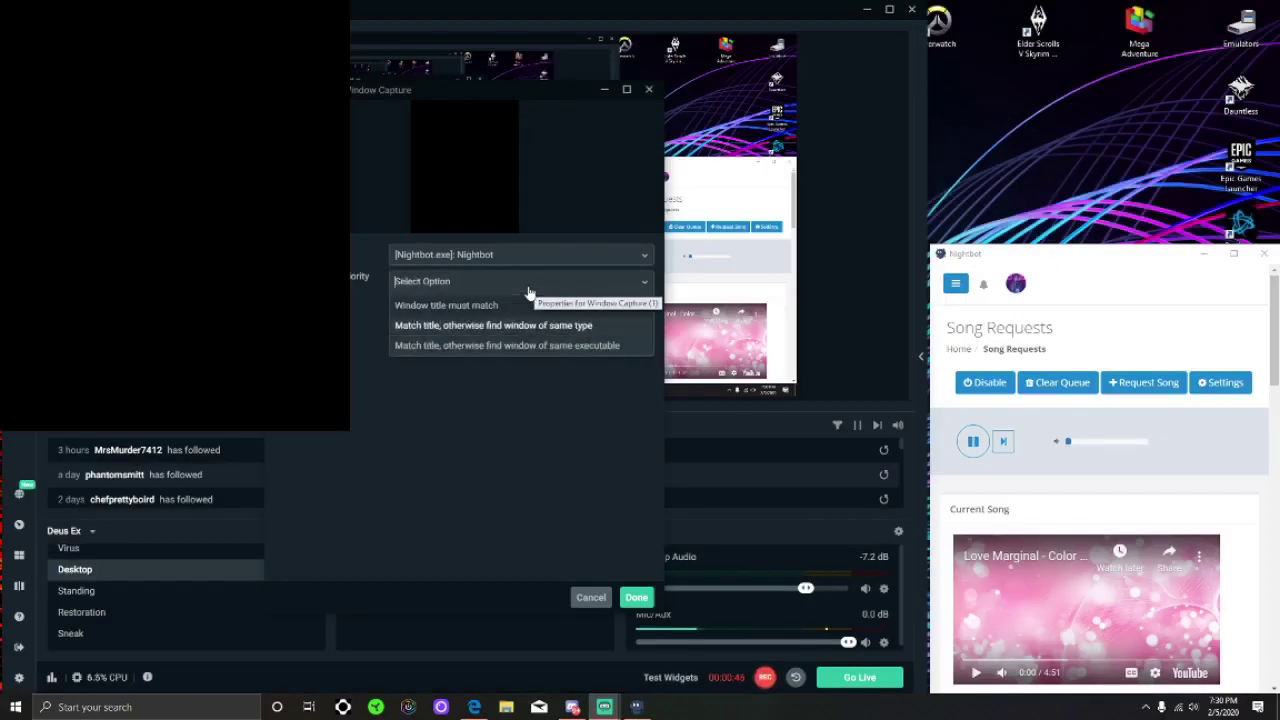
left_click(497, 308)
left_click(636, 597)
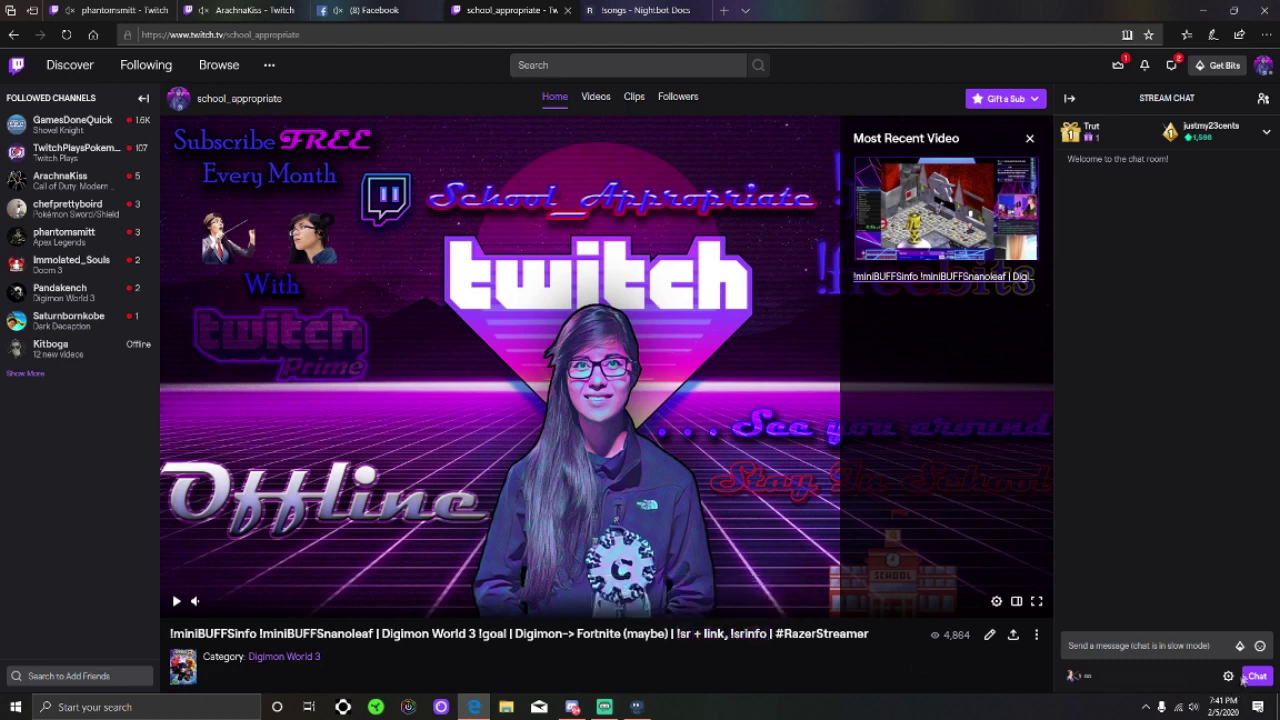
Request a YouTube song in Twitch chat using !sr with the pasted video link
left_click(1116, 643)
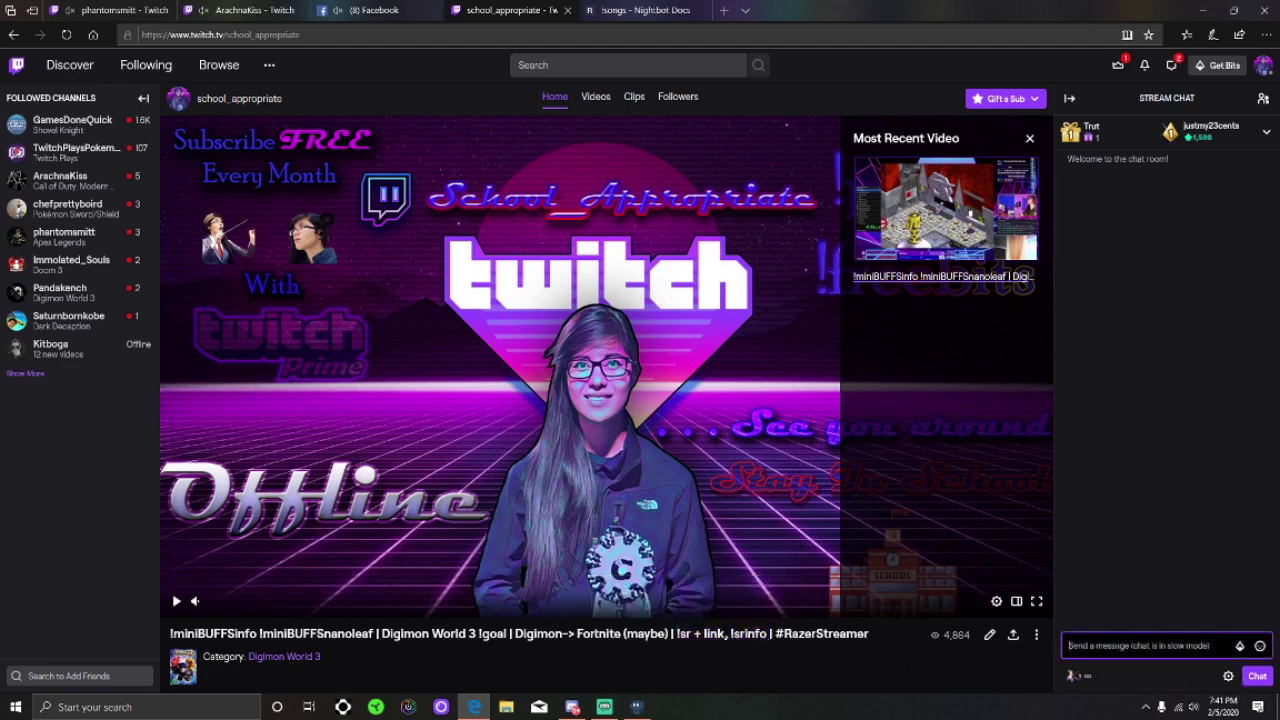
type("!songre")
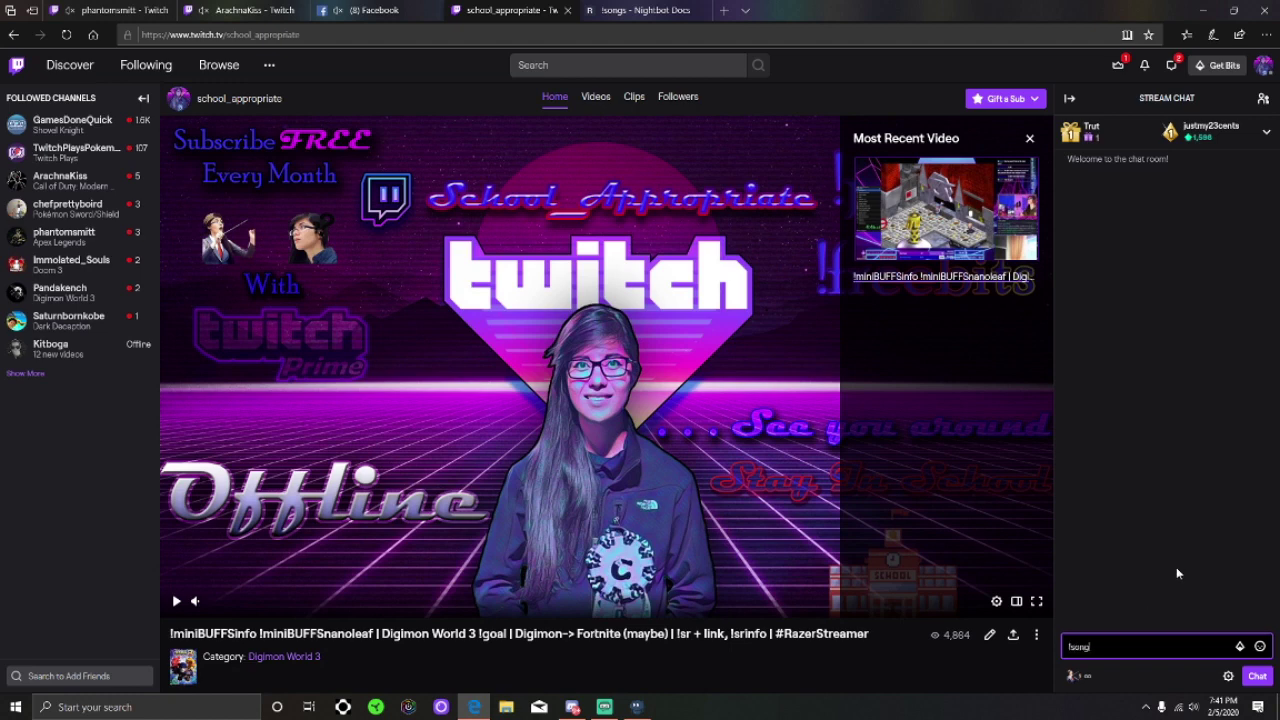
type("quest")
key("BackSpace")
key("BackSpace")
key("BackSpace")
key("BackSpace")
key("BackSpace")
key("BackSpace")
key("BackSpace")
key("BackSpace")
key("BackSpace")
key("BackSpace")
key("BackSpace")
key("BackSpace")
type("!sr")
type("https://www.youtube.com/watch?v=DE7BTMwGyQI")
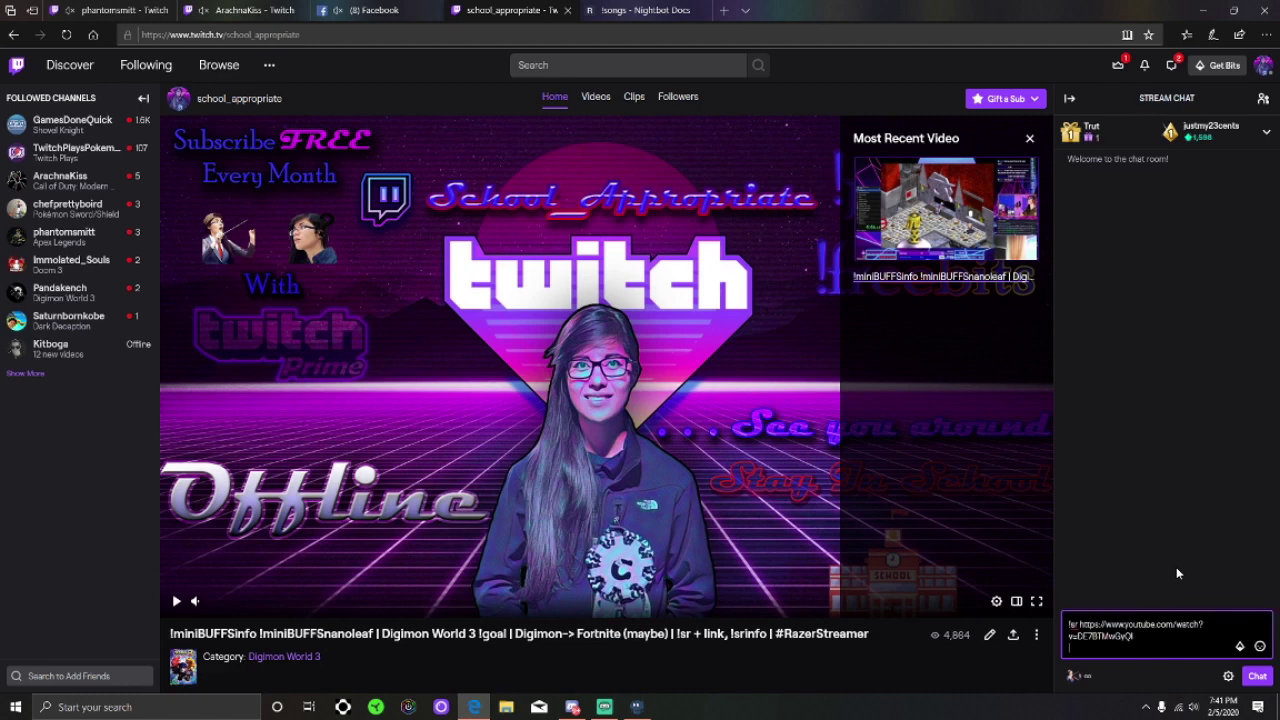
key("Return")
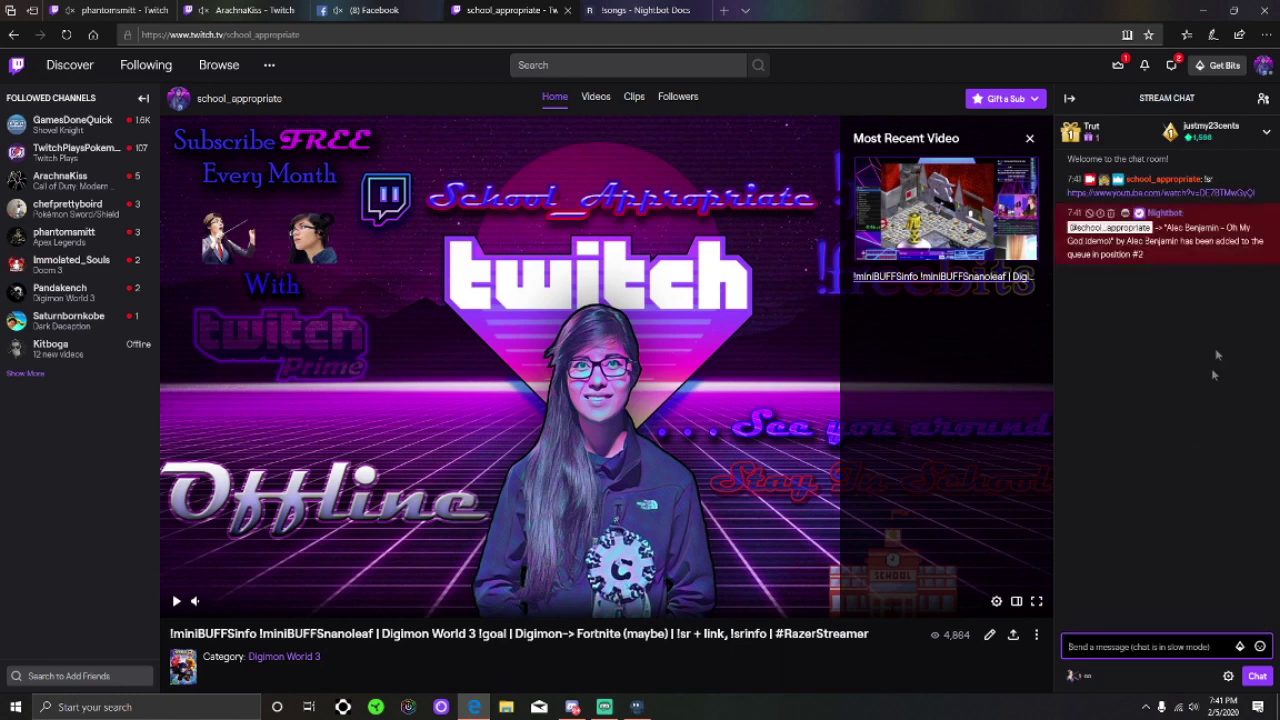
left_click_drag(1155, 257, 1153, 228)
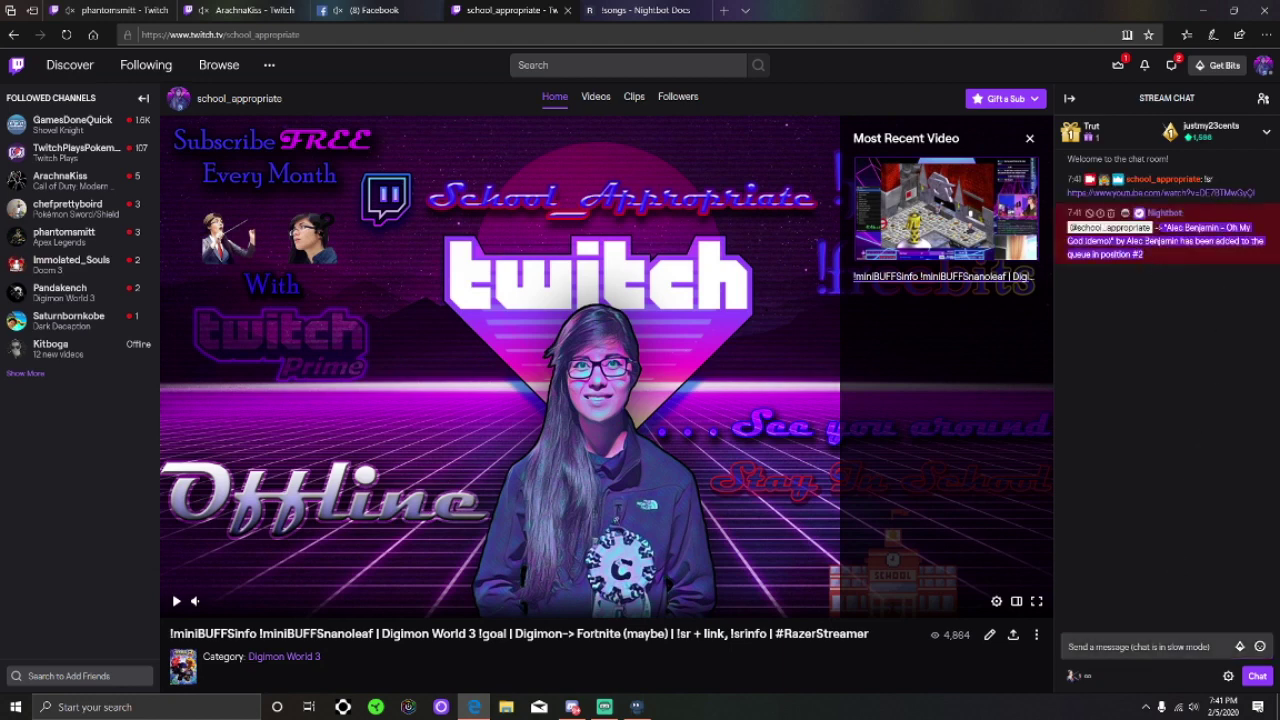
Remove Queen - Radio Ga Ga from the Nightbot song queue
left_click(636, 706)
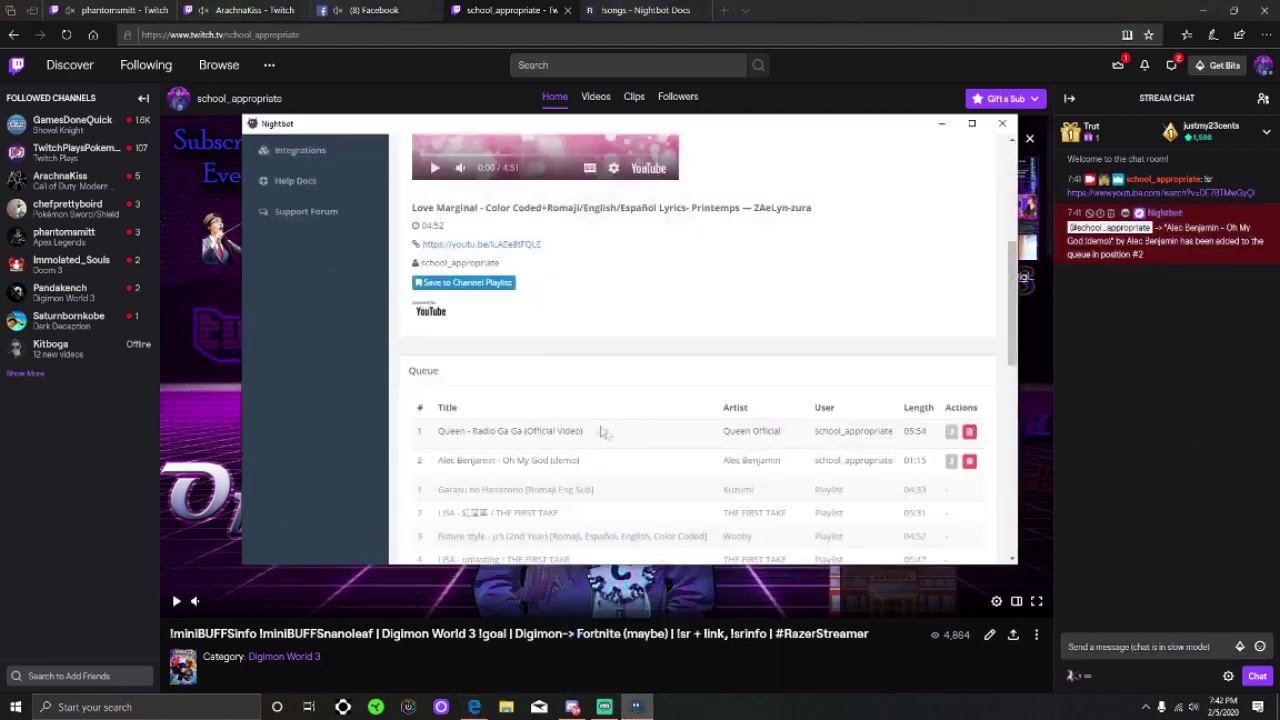
left_click(968, 431)
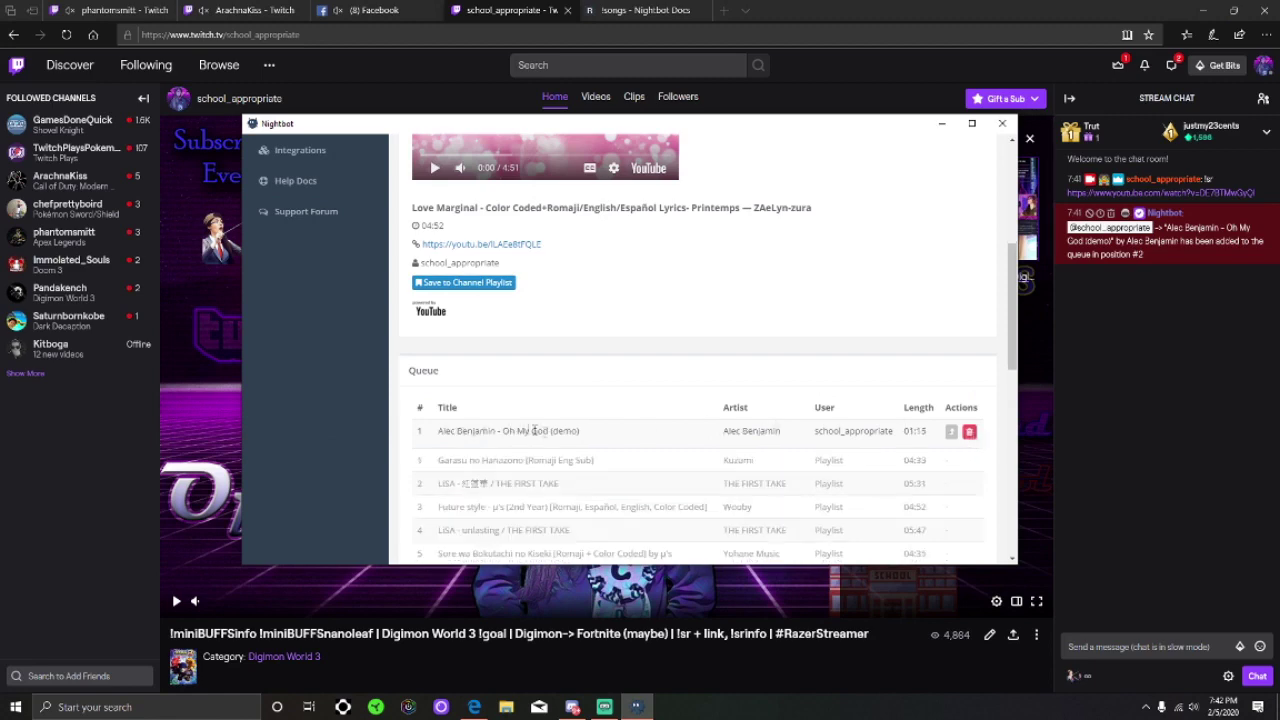
left_click_drag(590, 434, 516, 424)
left_click(634, 436)
left_click(1150, 646)
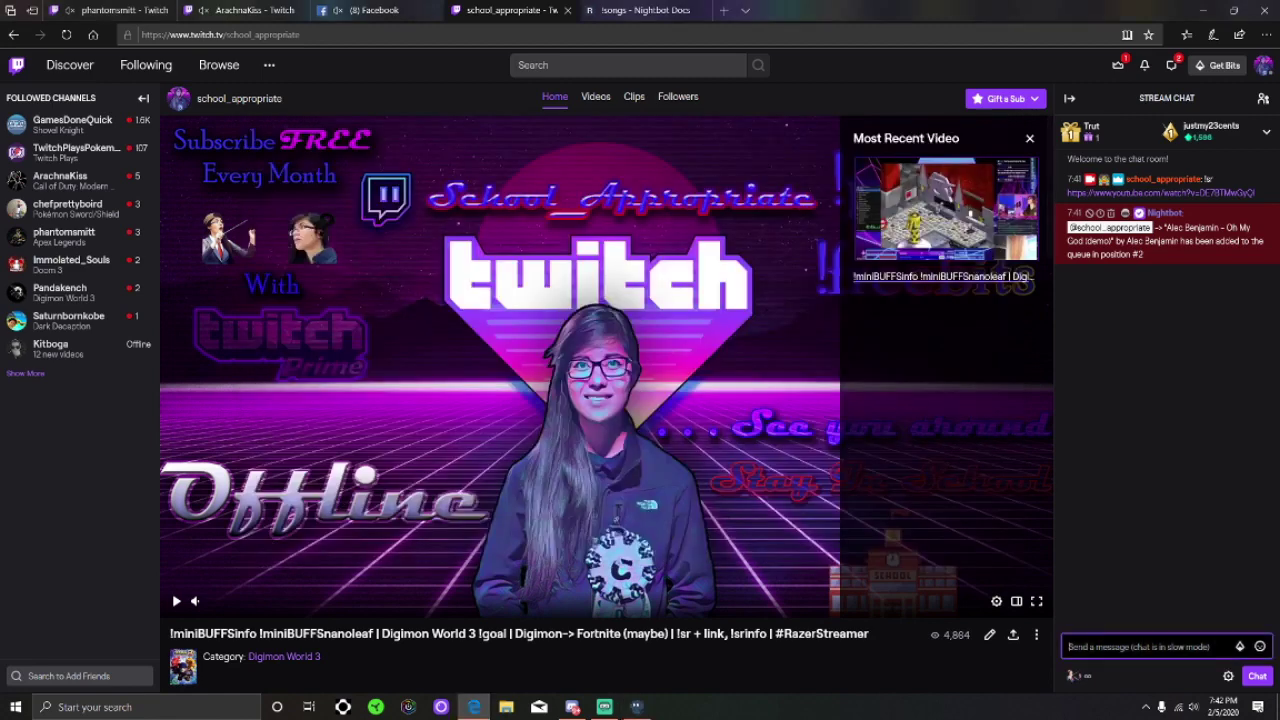
Request Queen's Radio Ga Ga by name with '!sr queen radio gaga' in Twitch chat
type("!sr")
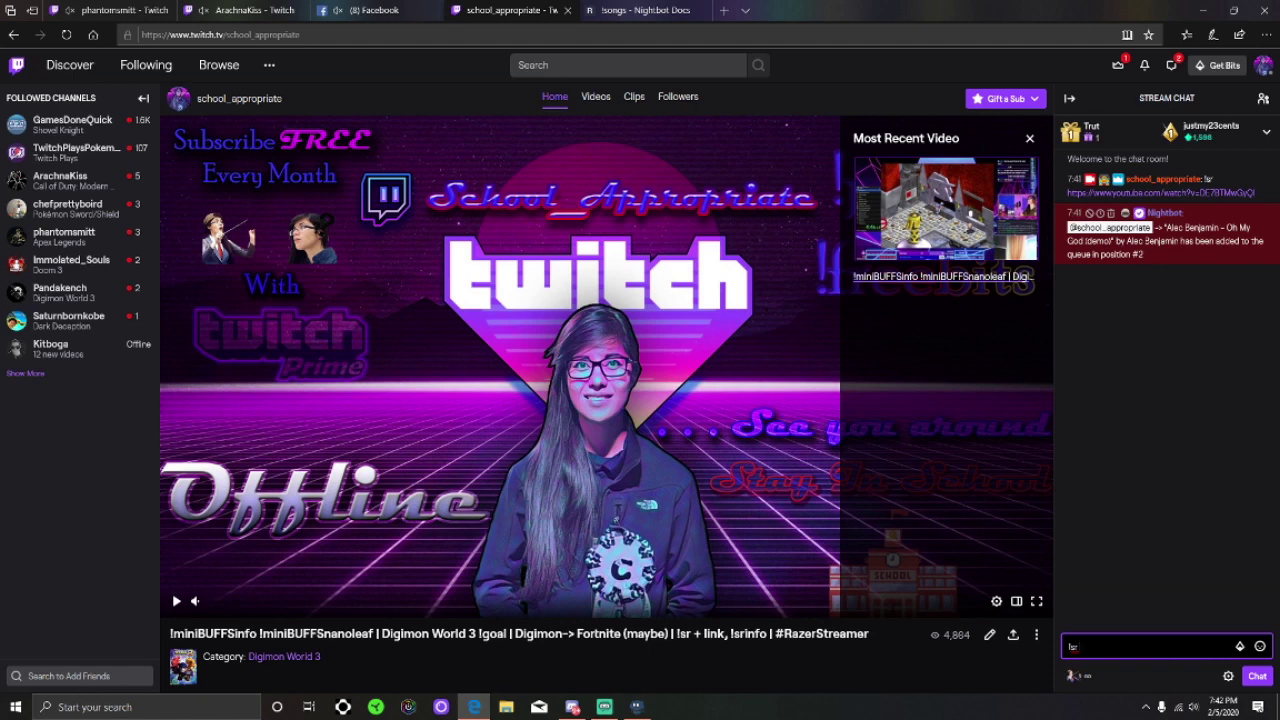
type("queen radio gaga")
key("Return")
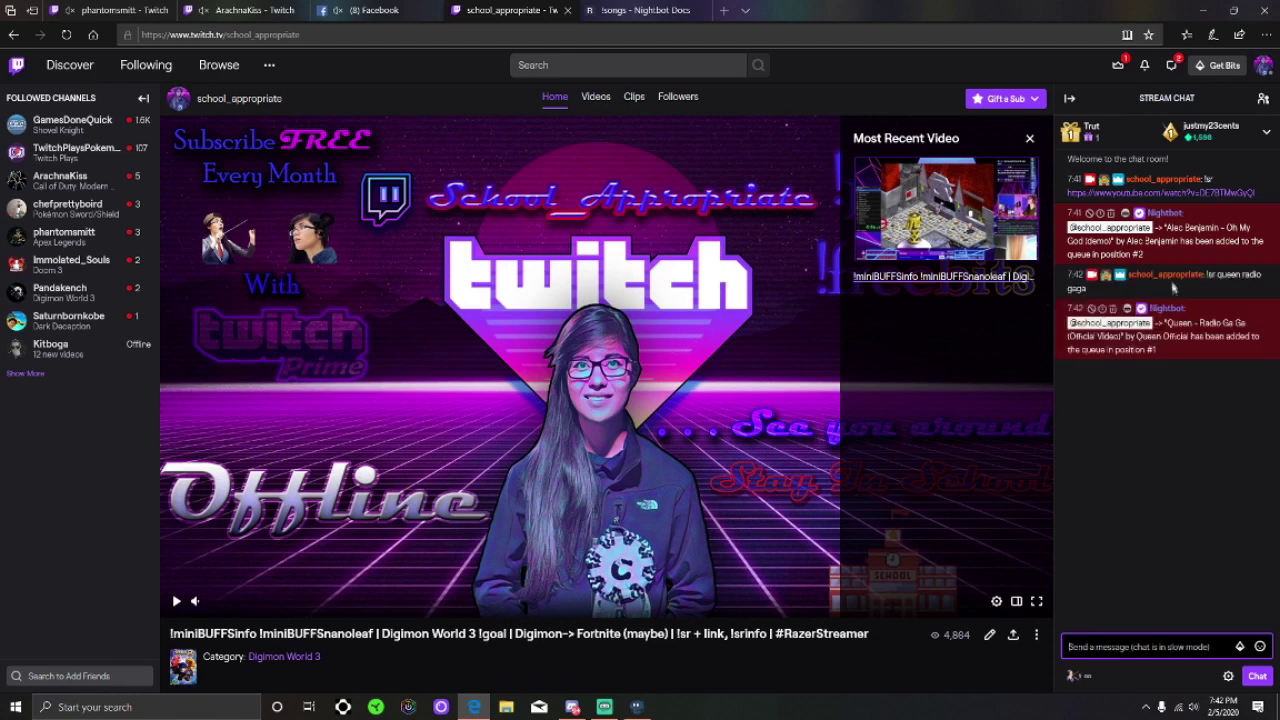
left_click(1159, 354)
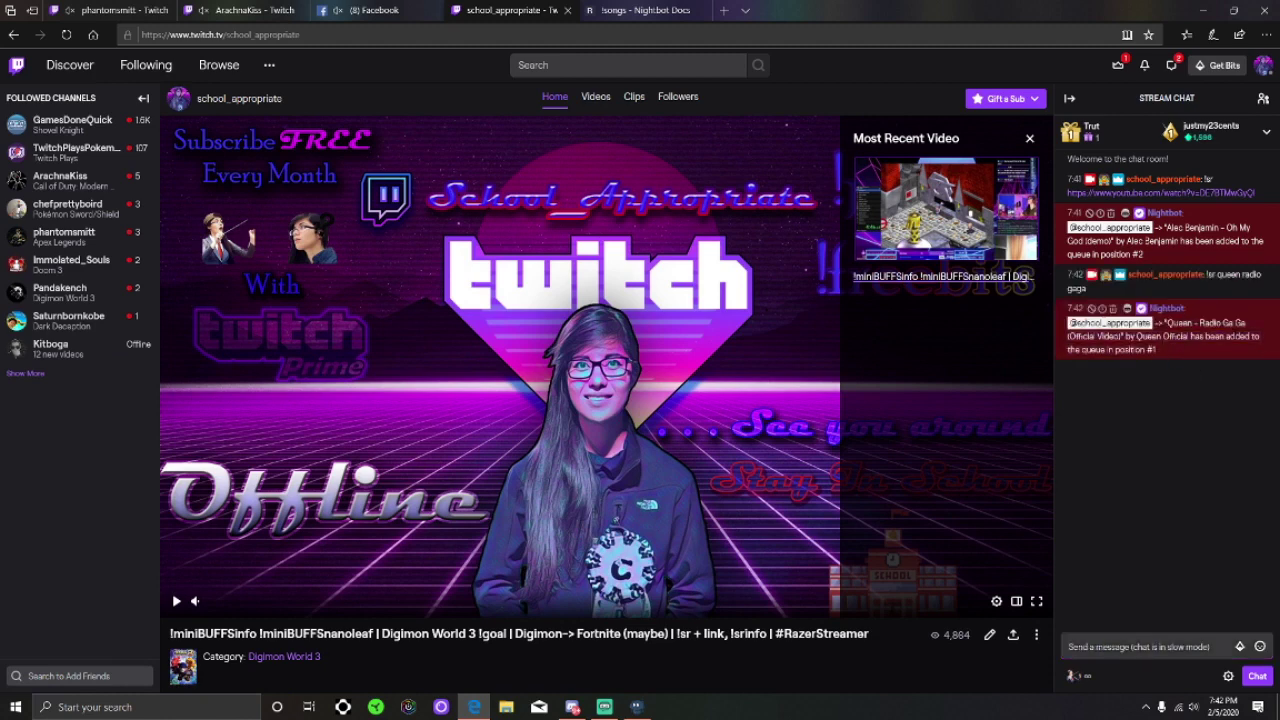
left_click_drag(1217, 274, 1264, 279)
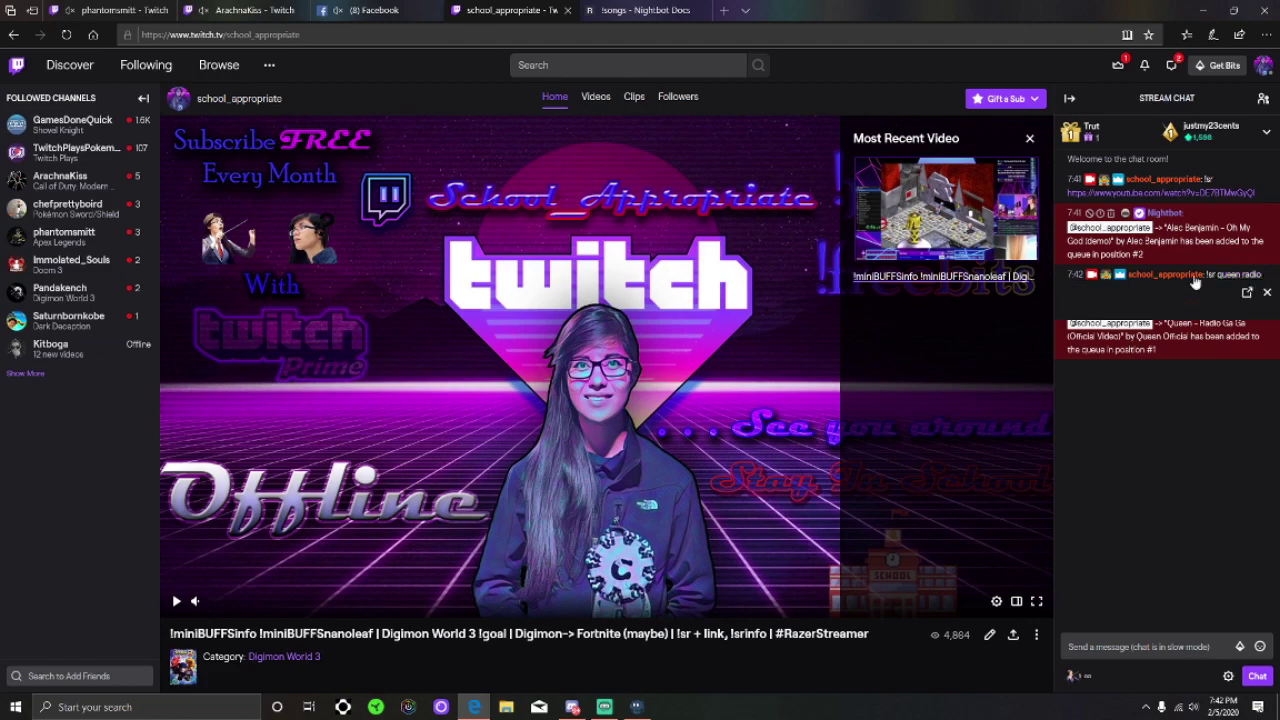
key("alt+Tab")
Start playing Love Marginal in the Nightbot song request player
scroll(746, 366, "up", 1)
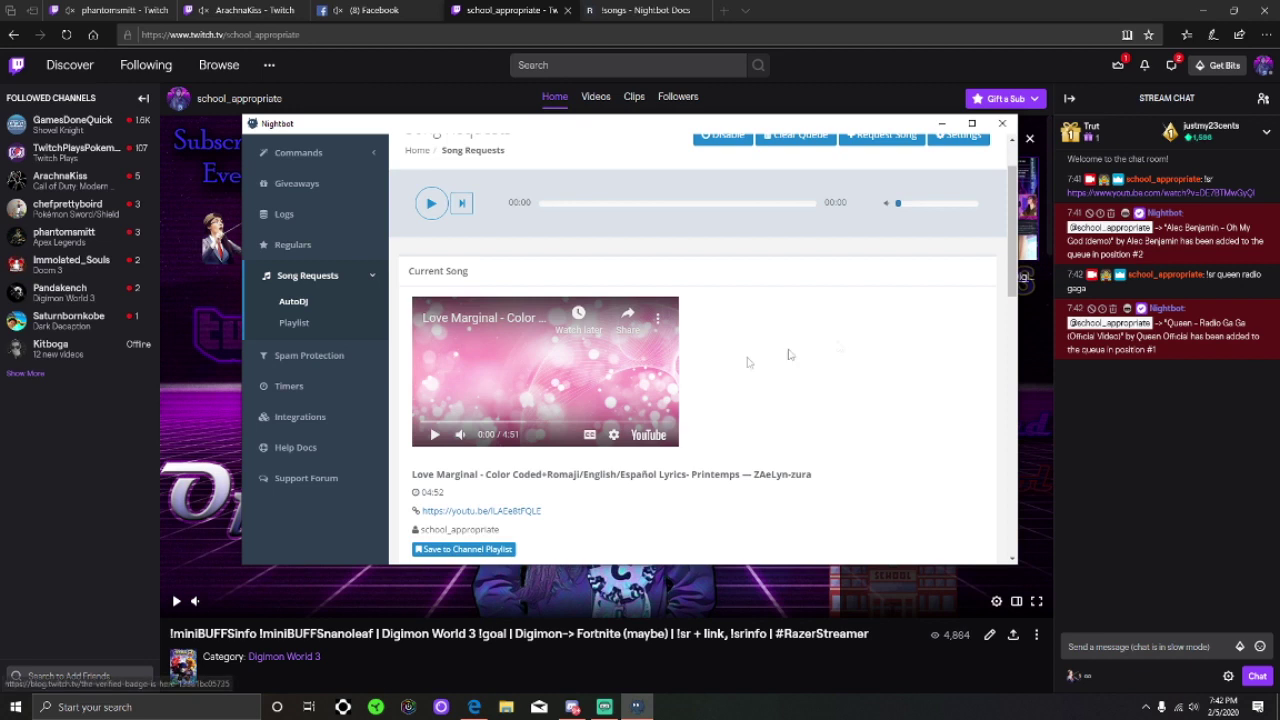
left_click(433, 440)
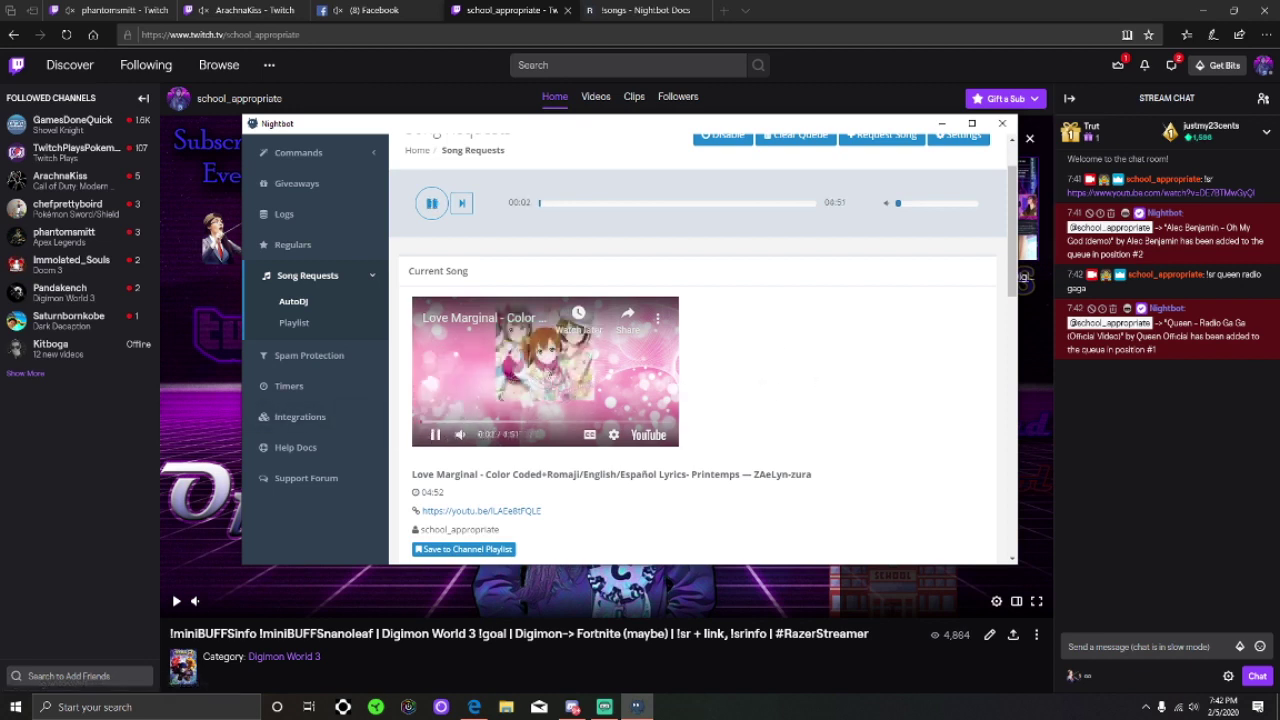
Ask Nightbot in chat for the current and next songs with '!songs current' and '!songs next'
left_click(1147, 646)
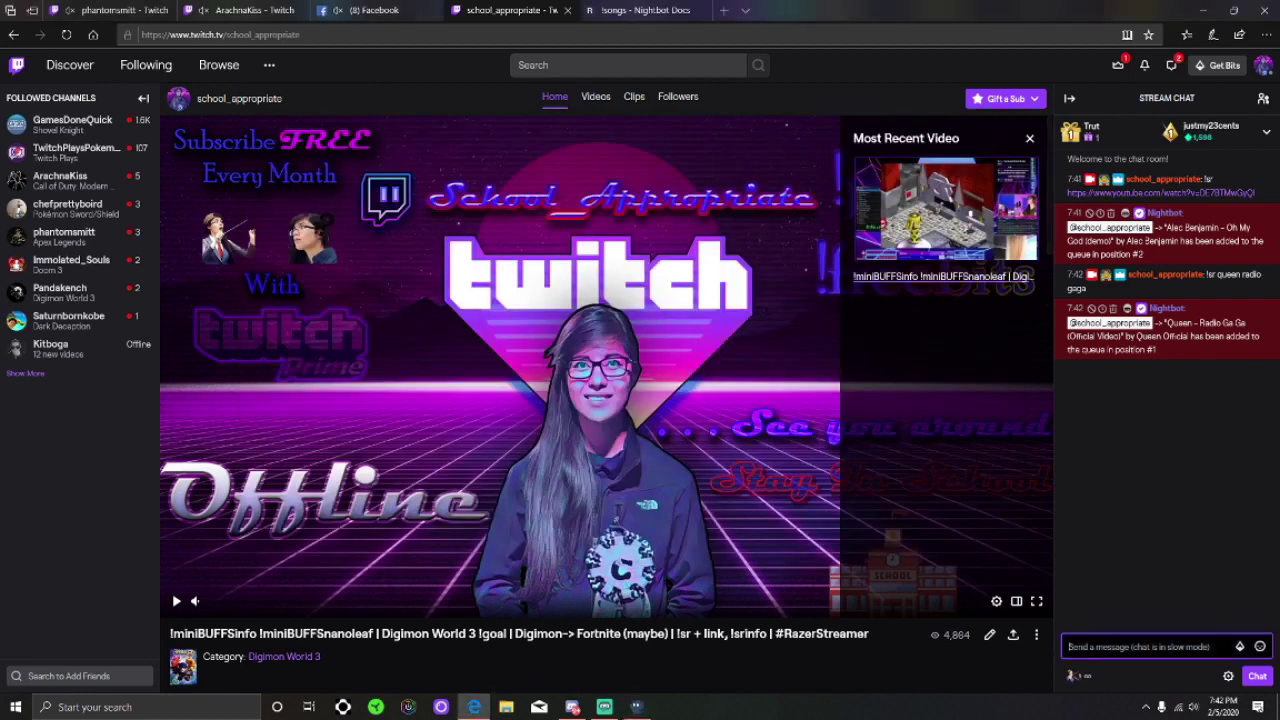
type("!song")
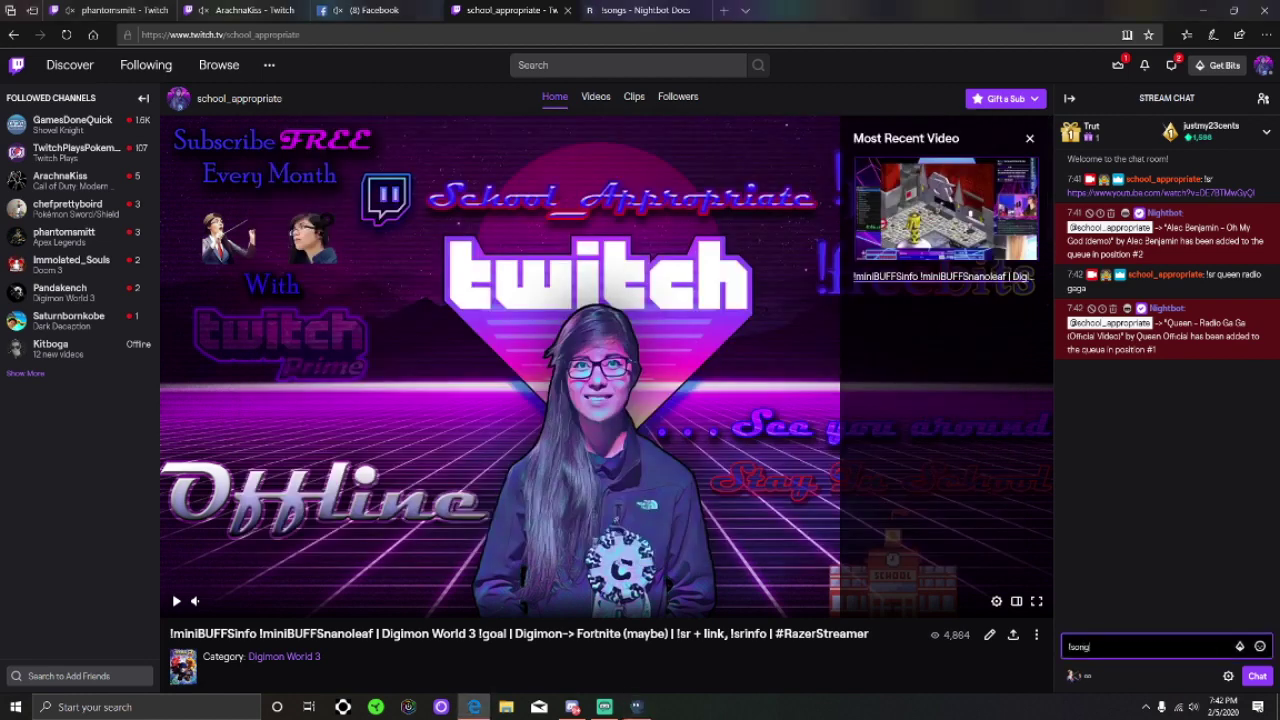
type("s current")
key("Return")
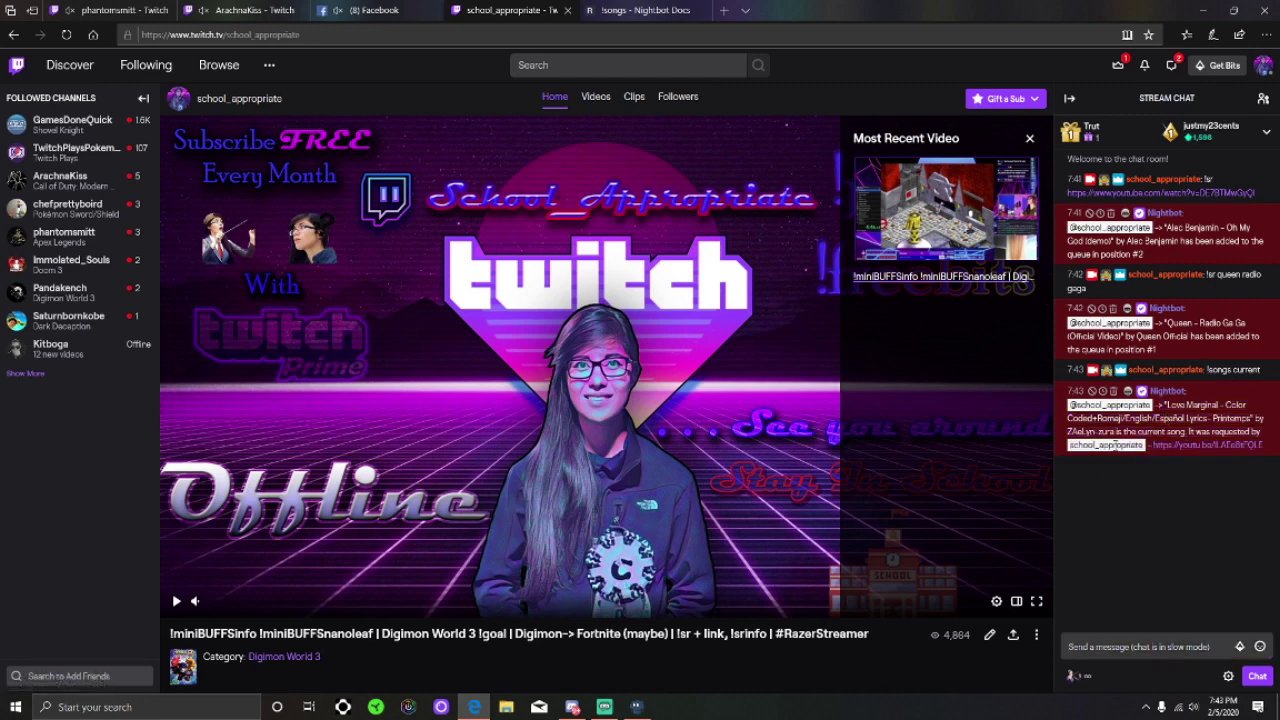
left_click(1116, 640)
type("!")
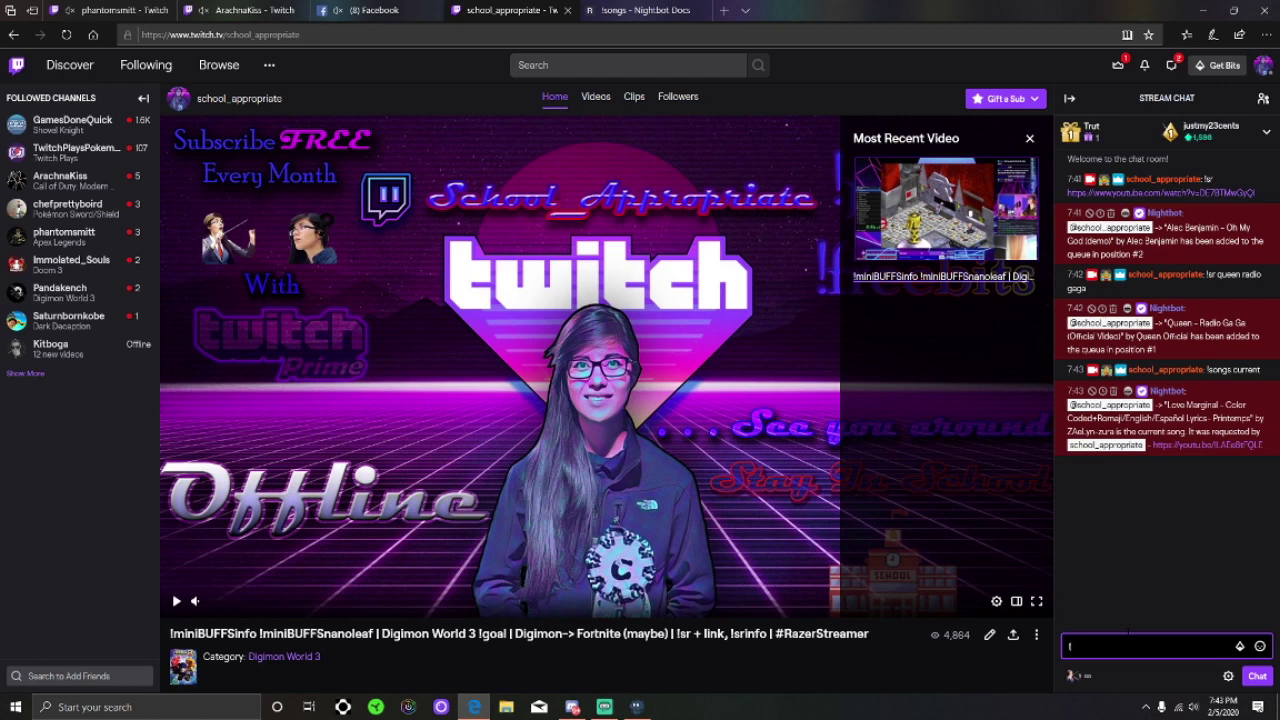
type("songs next")
key("Return")
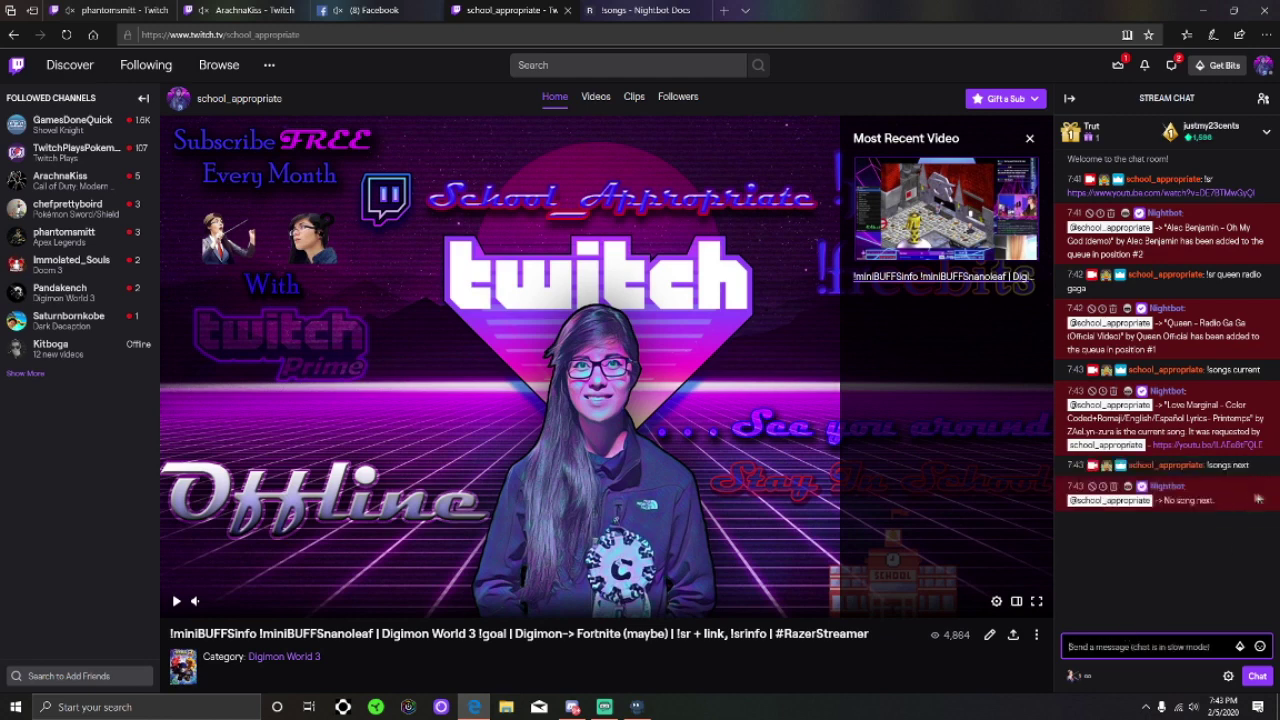
left_click(636, 708)
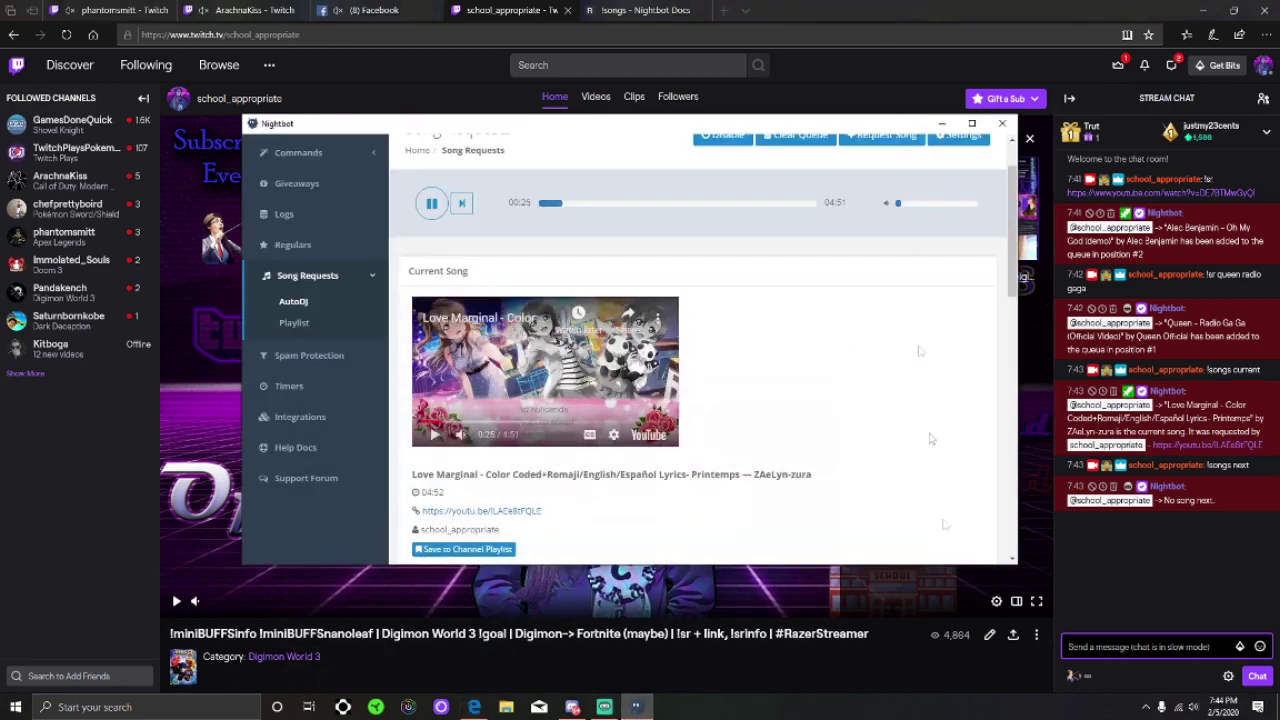
left_click(1140, 666)
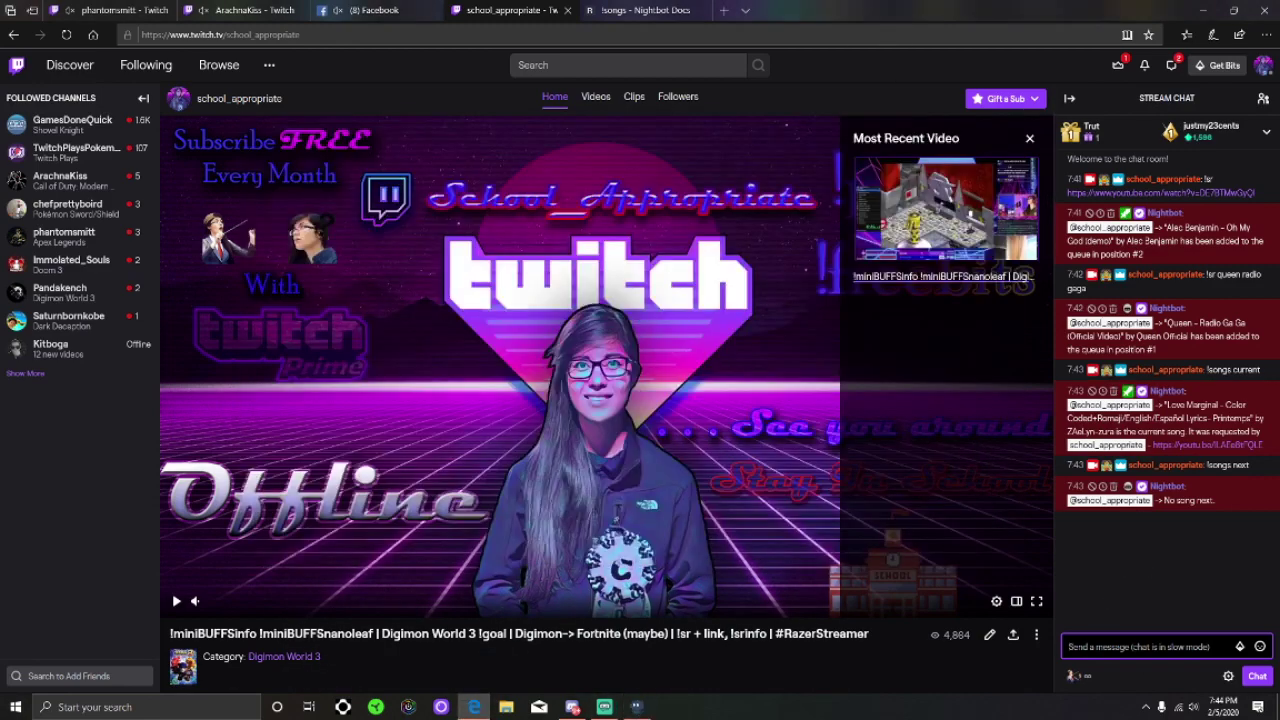
type("!songs delete")
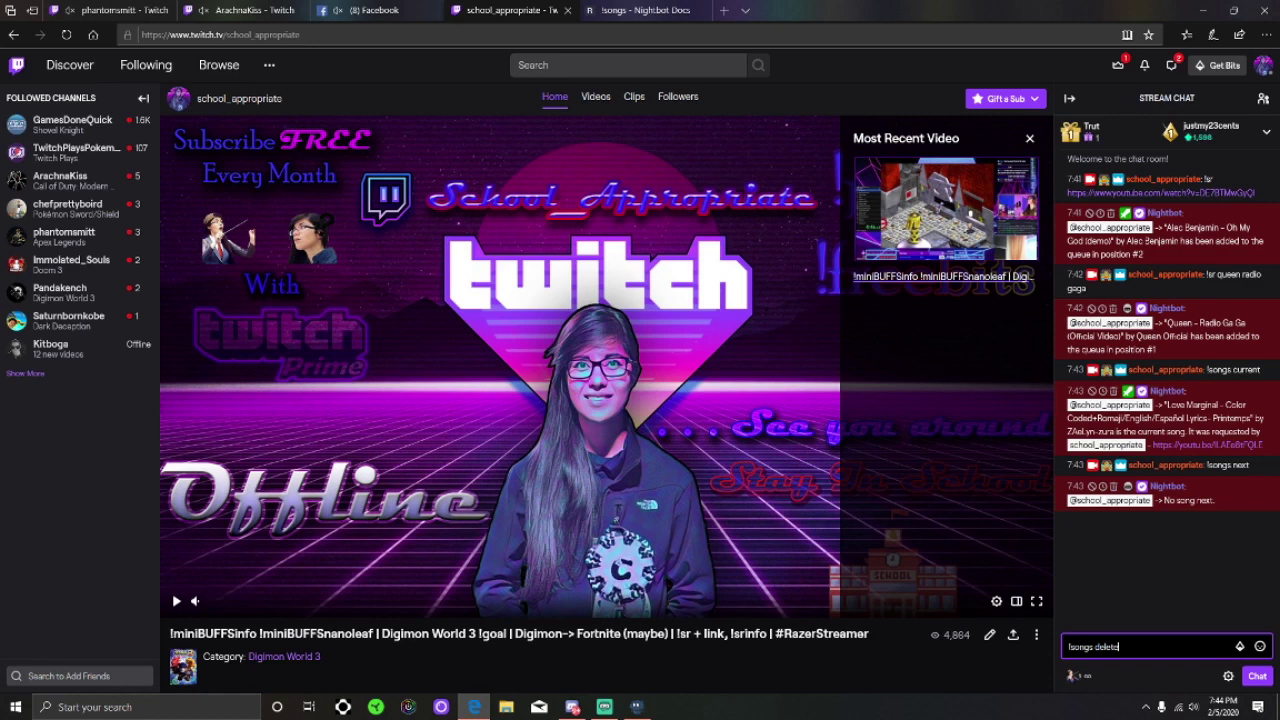
key("BackSpace")
key("BackSpace")
key("BackSpace")
key("BackSpace")
key("BackSpace")
key("BackSpace")
key("BackSpace")
key("BackSpace")
key("BackSpace")
key("BackSpace")
key("BackSpace")
key("BackSpace")
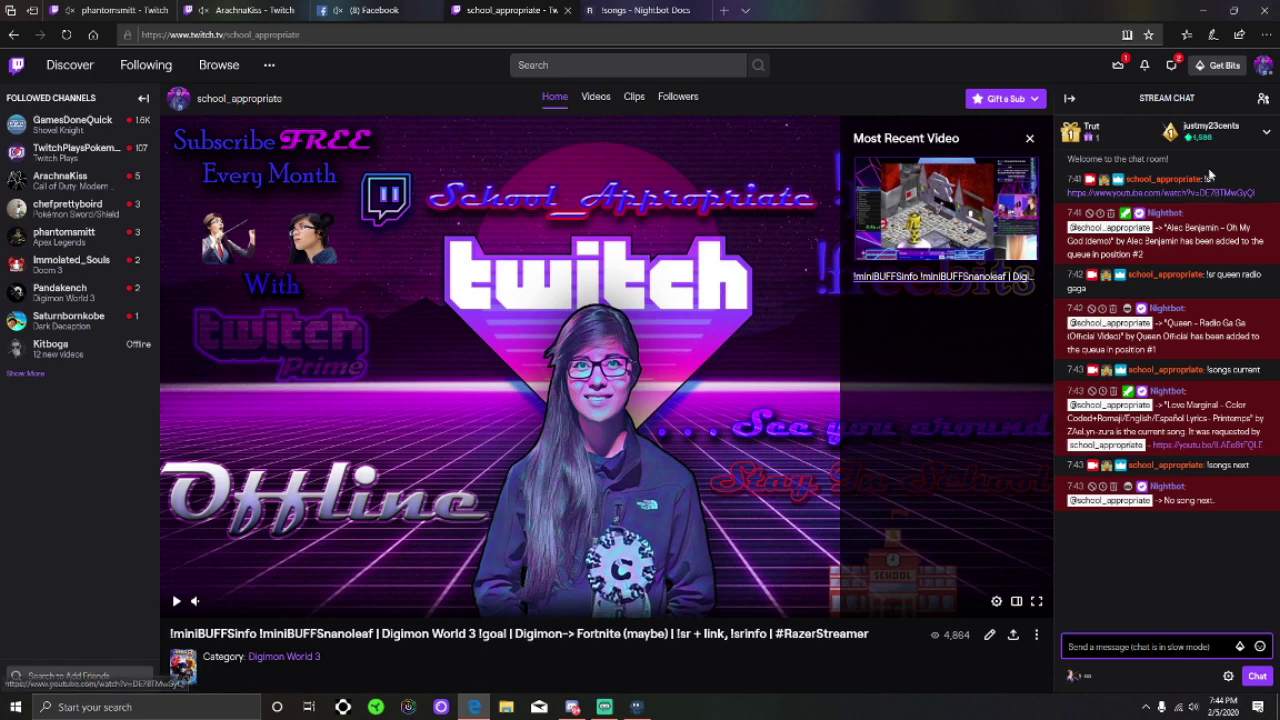
Switch back to Nightbot's Song Requests page, where Love Marginal is still playing
left_click(636, 707)
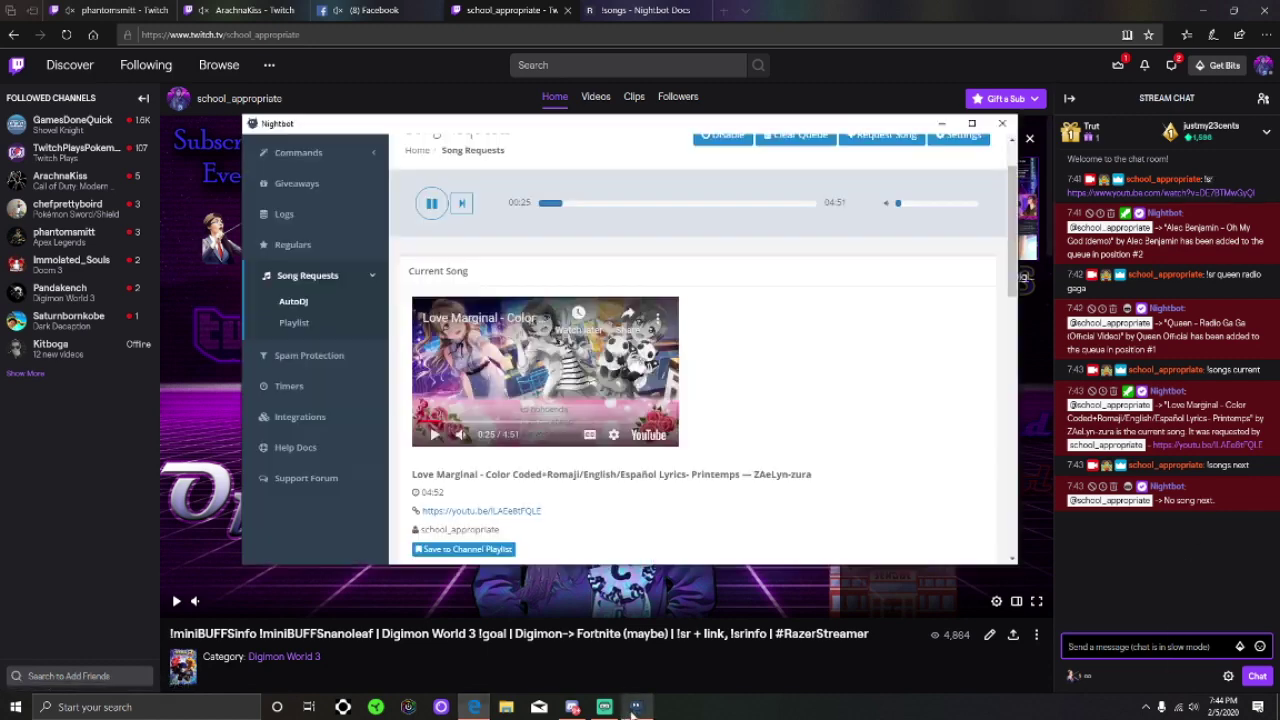